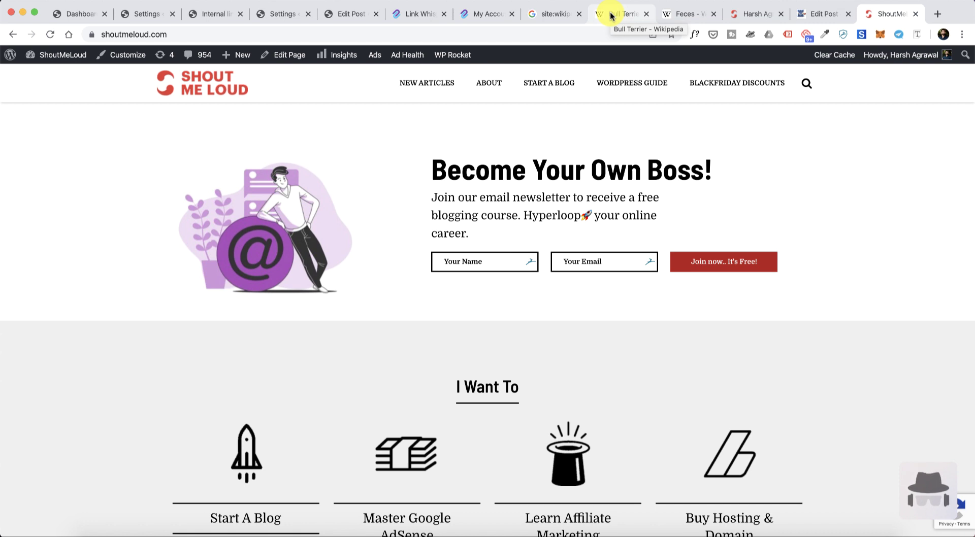
Step: Examine the internal links within the text of the blogging journey article on shoutmeloud.com
click(736, 15)
scroll(285, 233, down, 15)
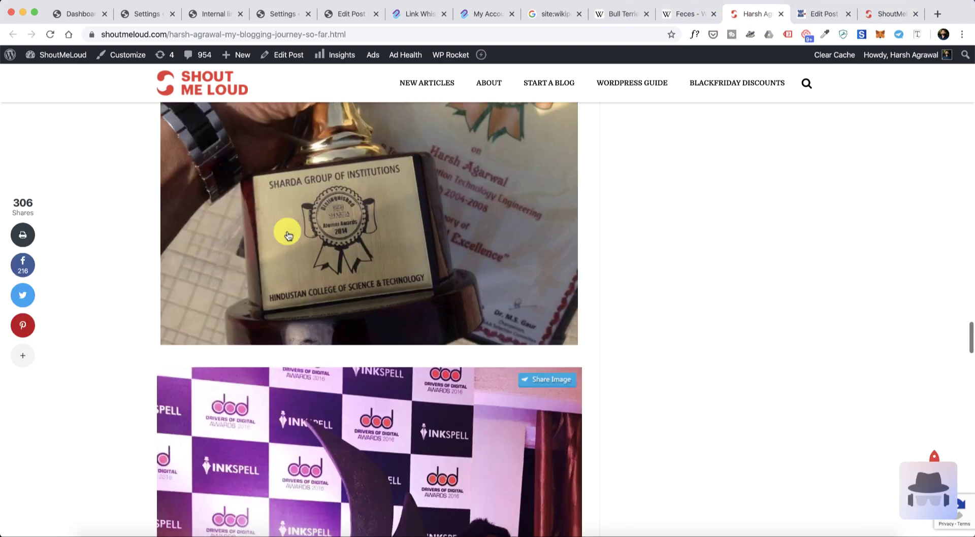
scroll(288, 235, up, 10)
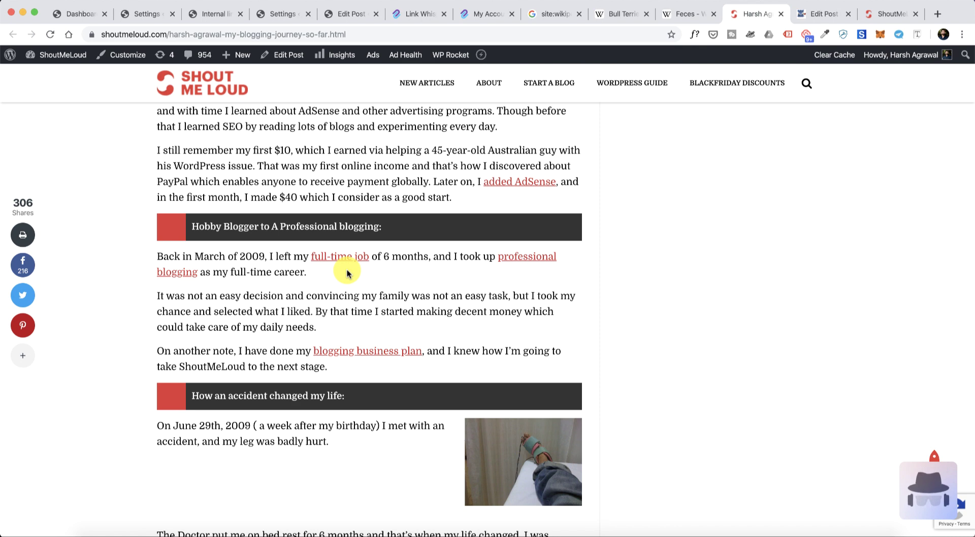
Step: Open the mosquitoes link from Wikipedia's Bull Terrier article in a new tab and examine the links in the Mosquito article's introduction
key(ctrl+shift+Tab)
key(ctrl+shift+Tab)
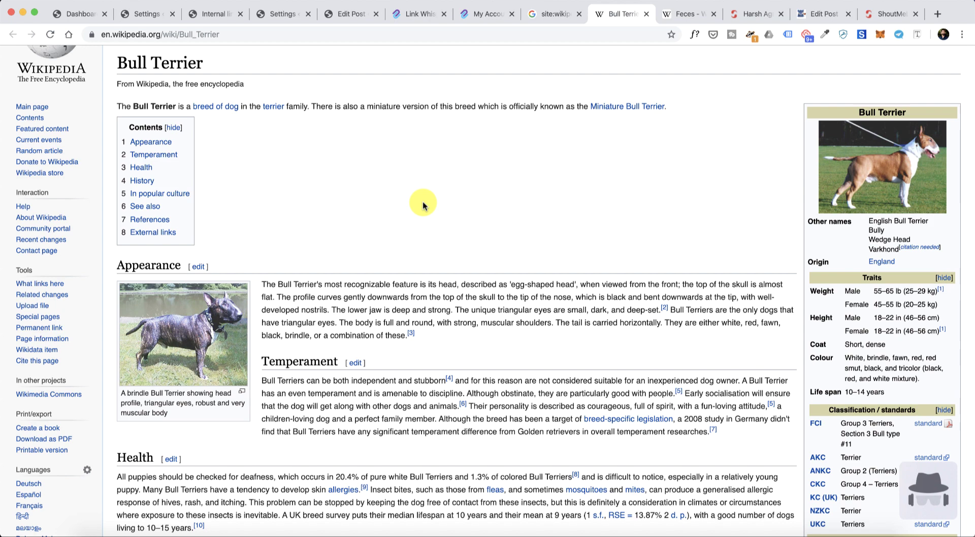
scroll(423, 205, down, 3)
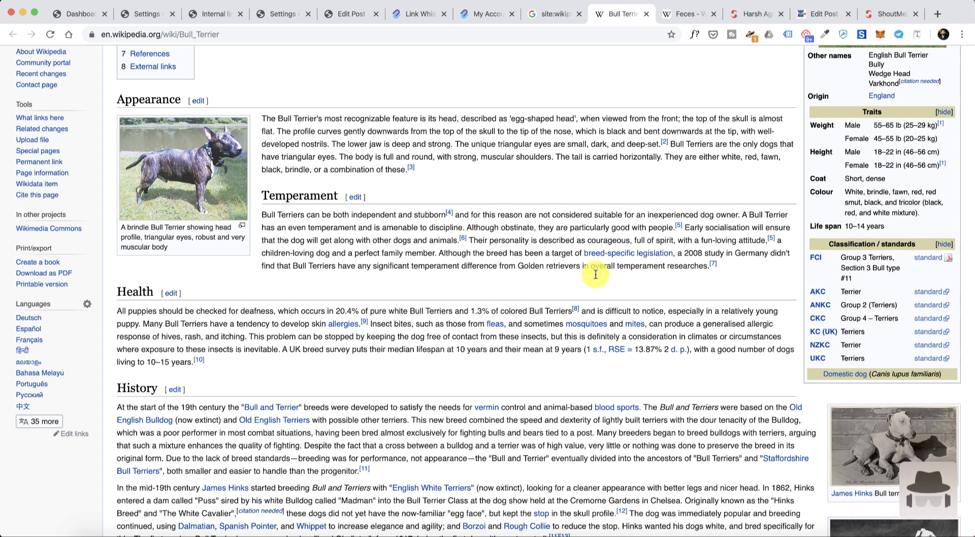
drag(571, 253, 673, 254)
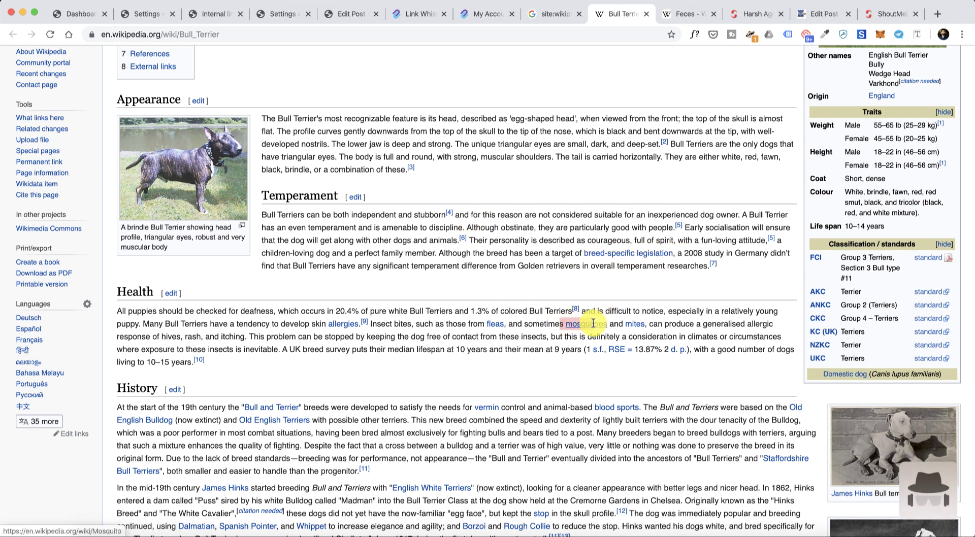
super+click(578, 325)
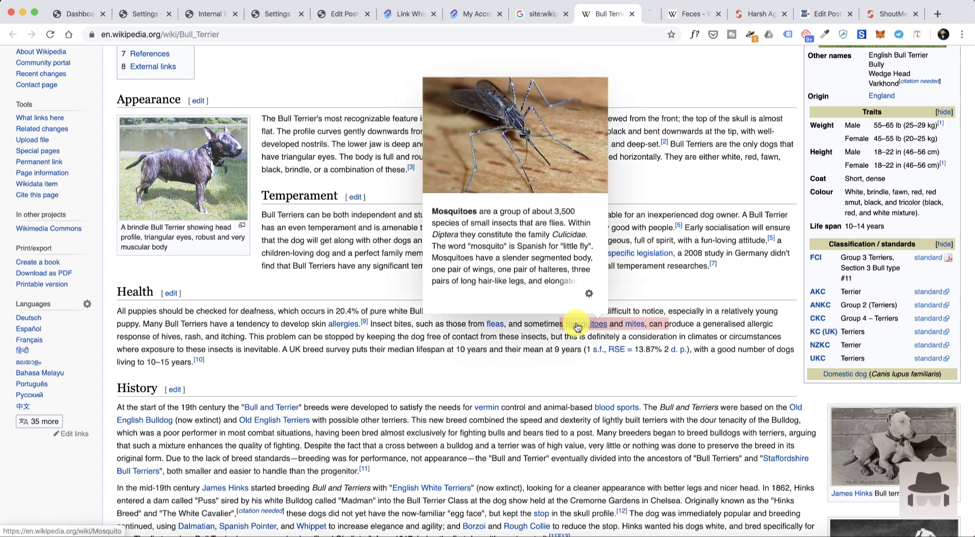
click(630, 15)
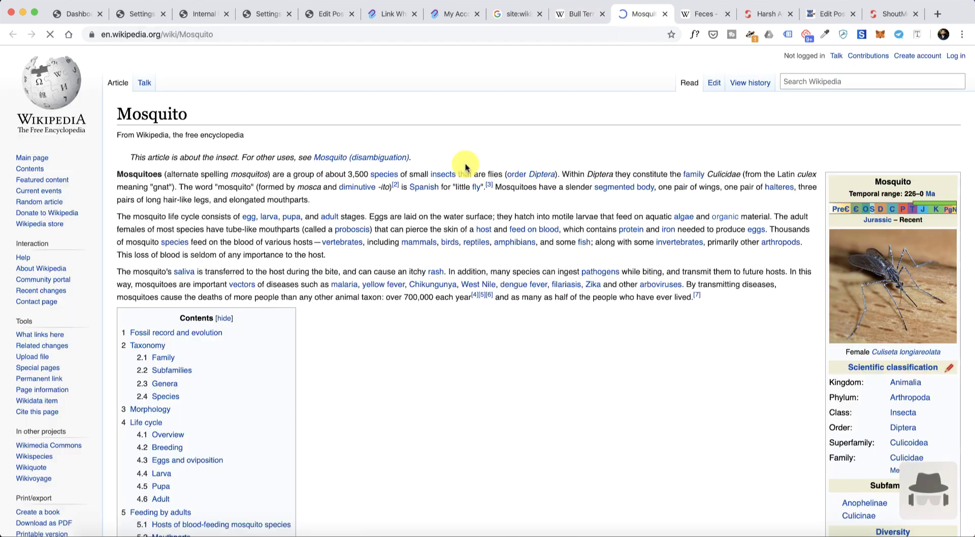
drag(235, 217, 567, 243)
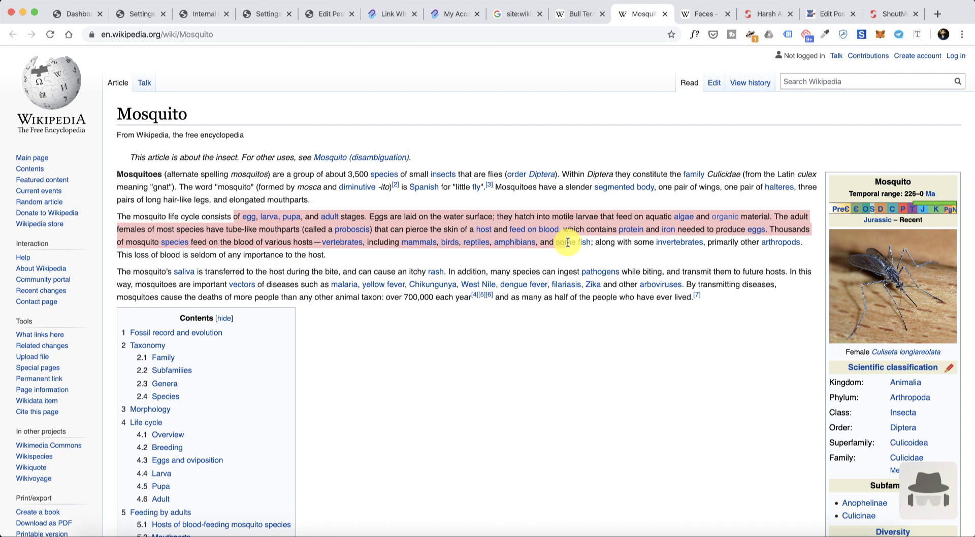
Step: In the blogging journey post's editor, search for "shoutmeloud" as a link target for the word ShoutMeLoud in the Awards paragraph
click(832, 14)
scroll(374, 256, up, 15)
scroll(379, 259, up, 1)
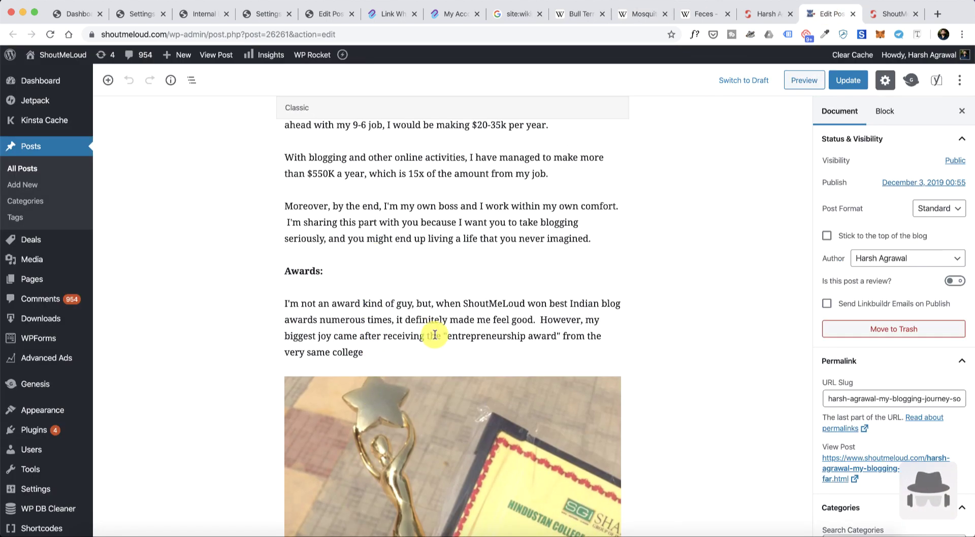
click(464, 303)
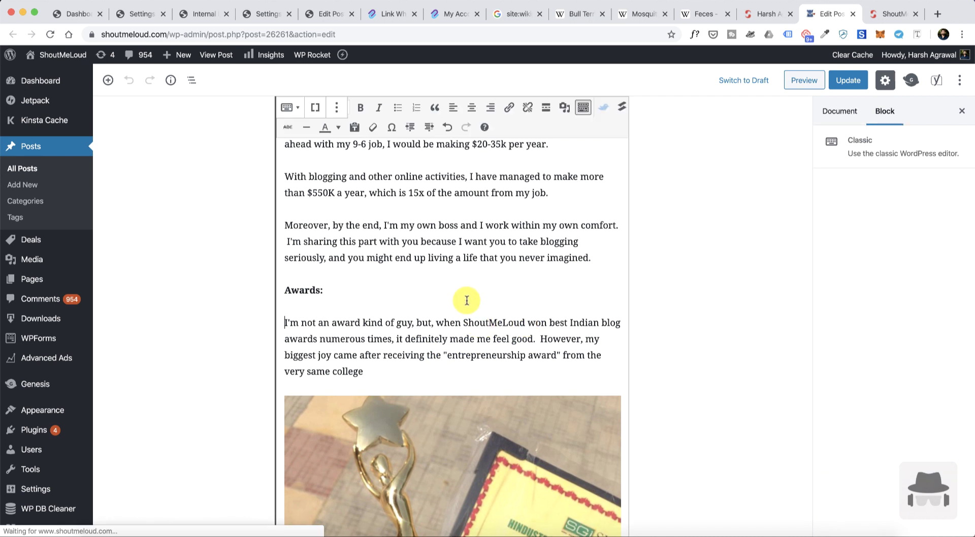
drag(463, 323, 525, 323)
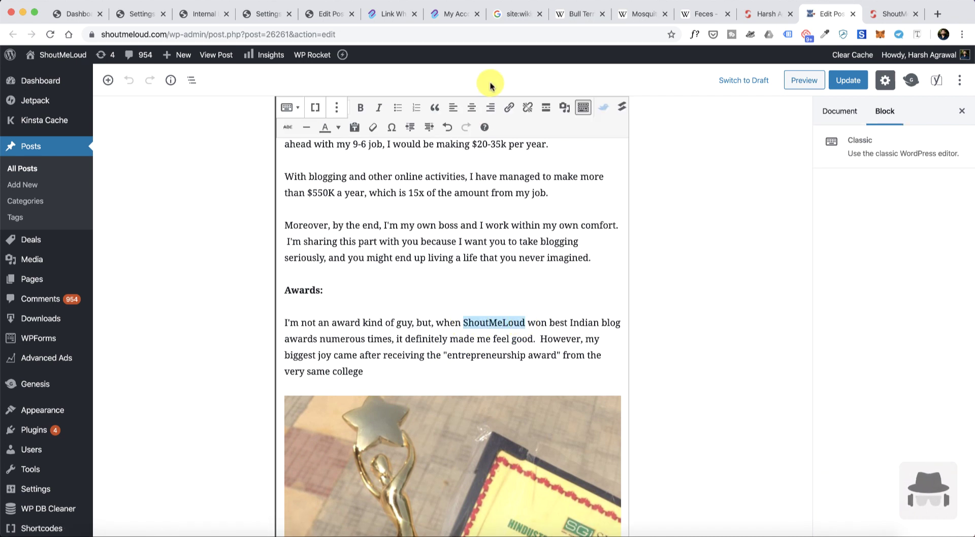
click(509, 107)
text(shoutmeloud)
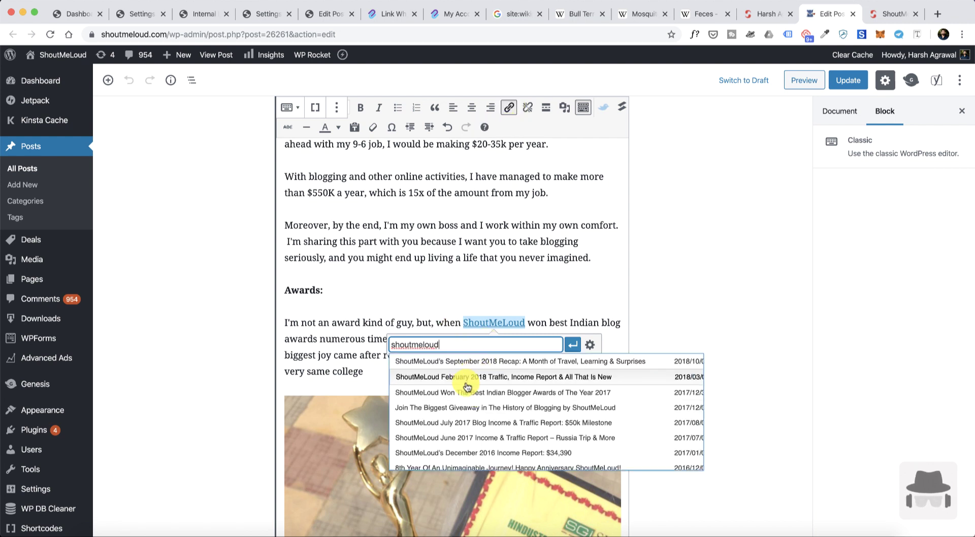
click(432, 242)
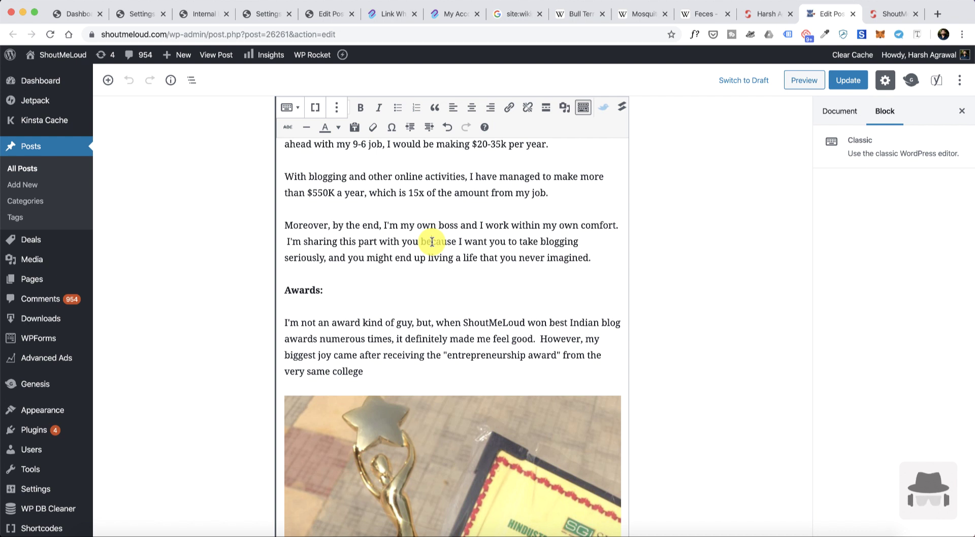
Step: Review the Yoast internal linking suggestions in the post's document settings
click(841, 110)
scroll(880, 330, down, 10)
scroll(881, 330, down, 15)
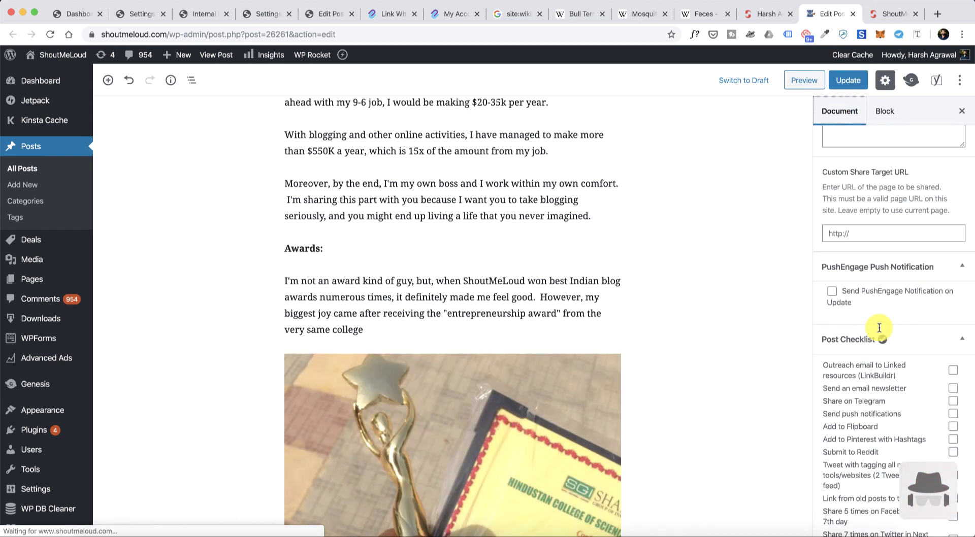
scroll(880, 331, up, 2)
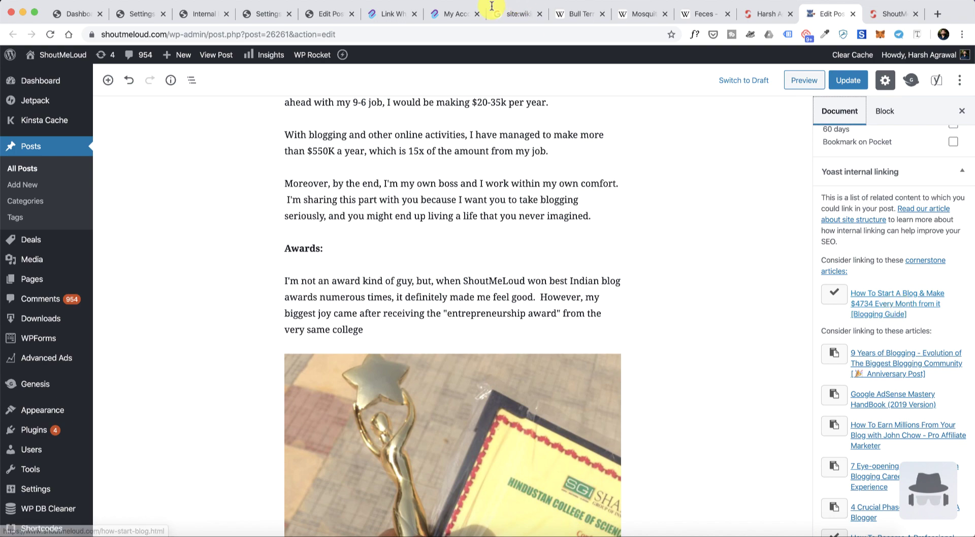
Step: Look over the Link Whisper homepage and review the plugin's settings on the wpsutra.com dashboard
click(388, 13)
scroll(396, 115, up, 20)
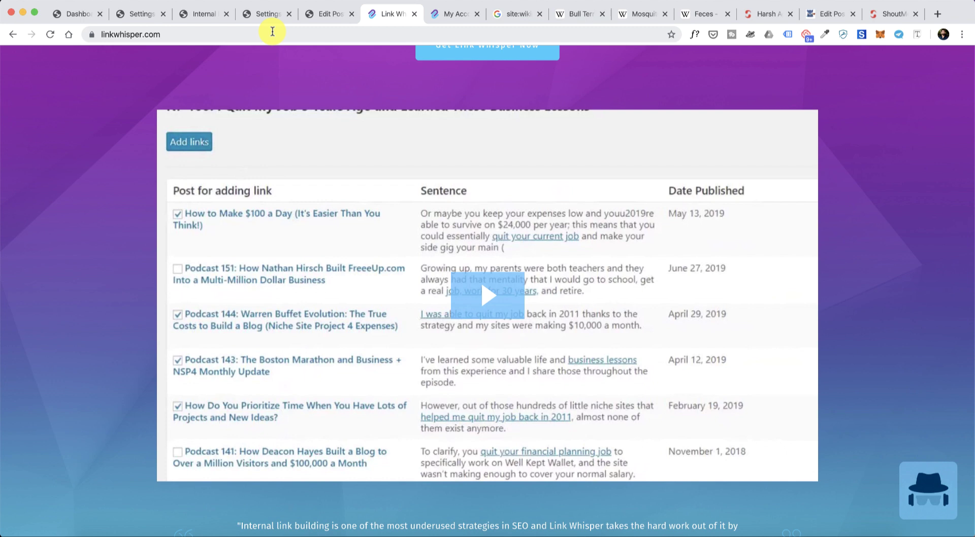
click(261, 18)
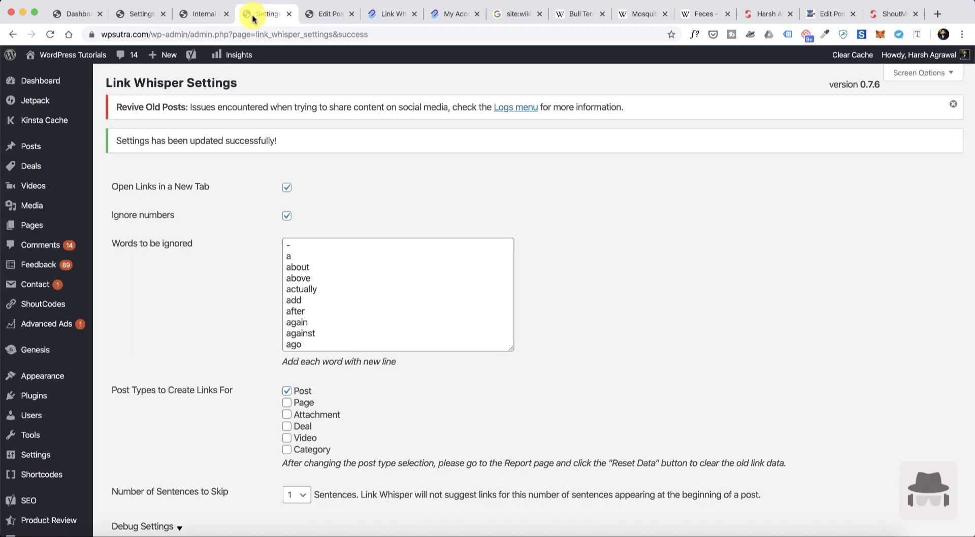
scroll(251, 76, down, 2)
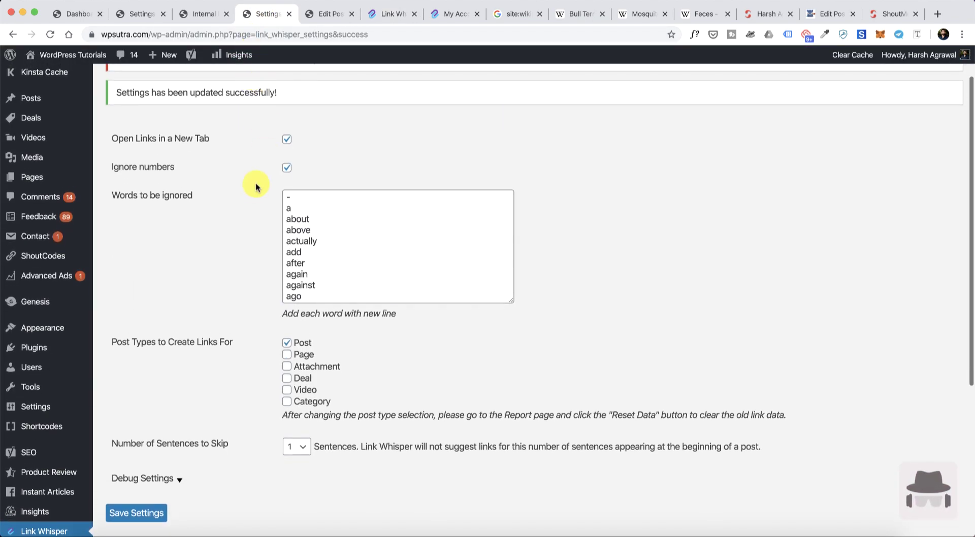
scroll(254, 190, down, 6)
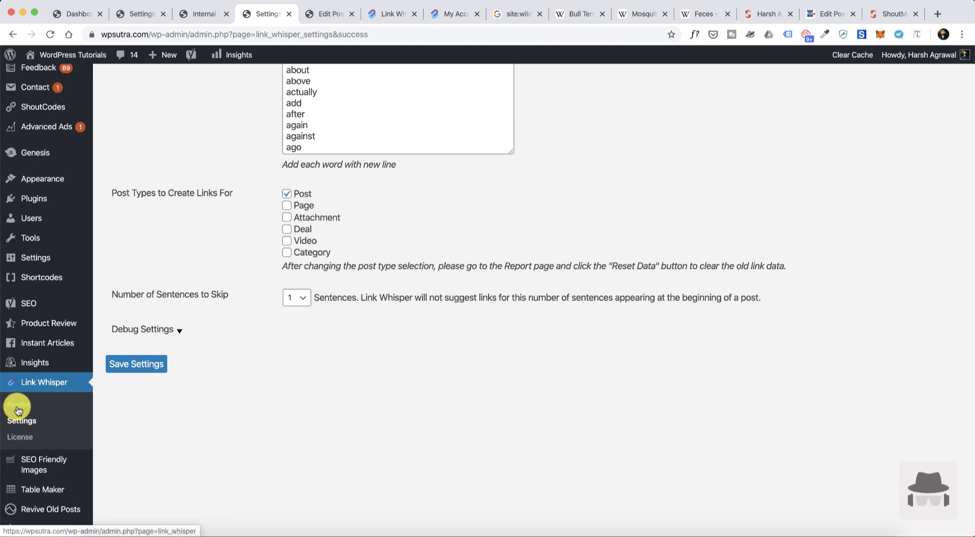
scroll(182, 329, up, 8)
scroll(182, 330, down, 3)
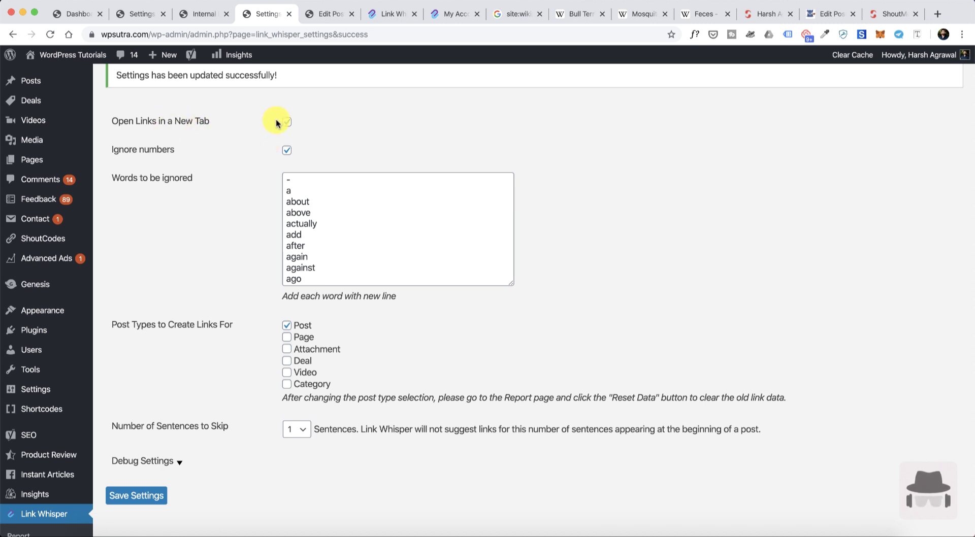
scroll(266, 170, down, 3)
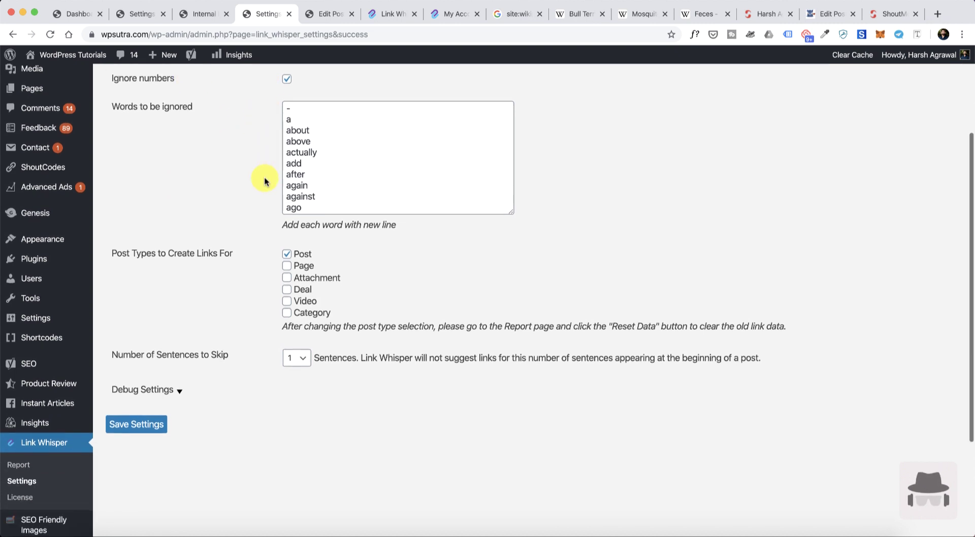
Step: Set the number of sentences to skip to 1 and save the Link Whisper settings
click(288, 267)
scroll(298, 261, down, 2)
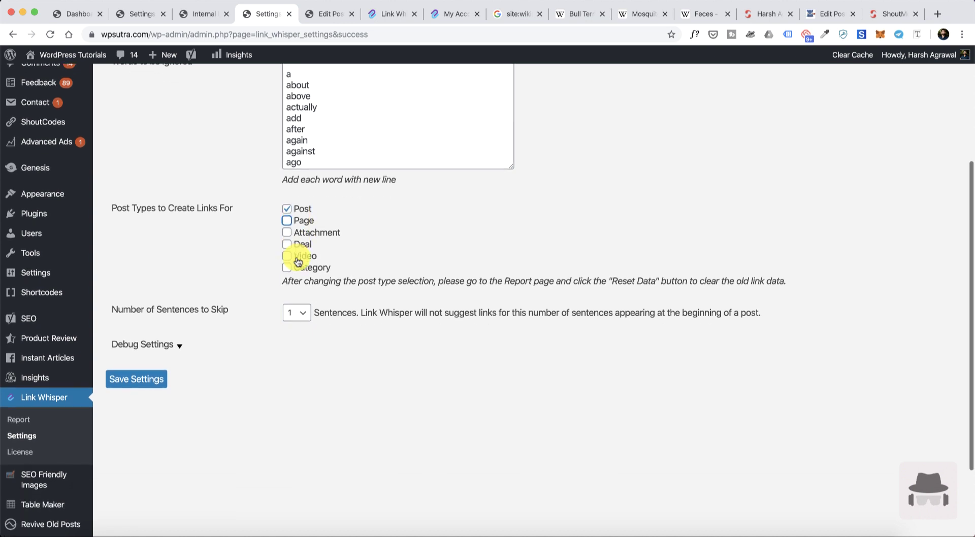
click(295, 313)
click(303, 337)
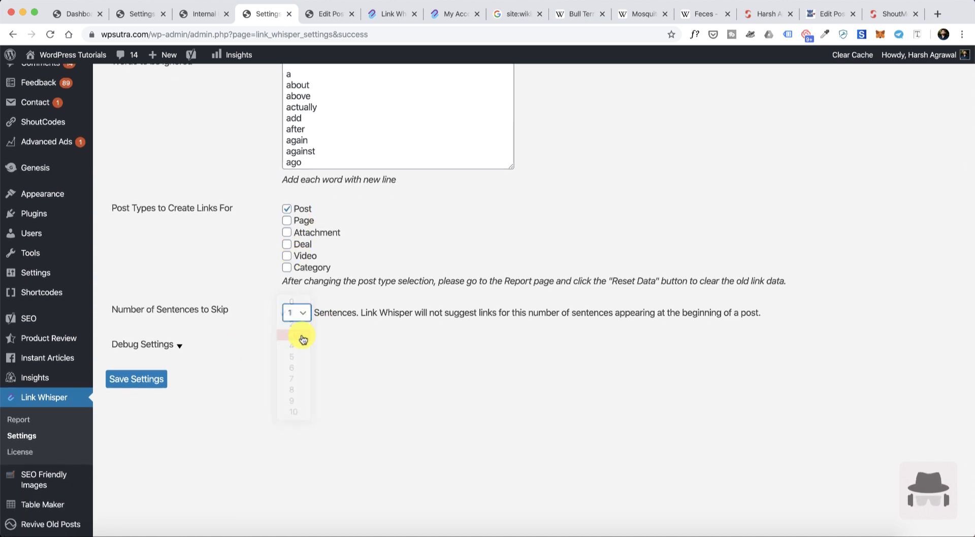
click(300, 317)
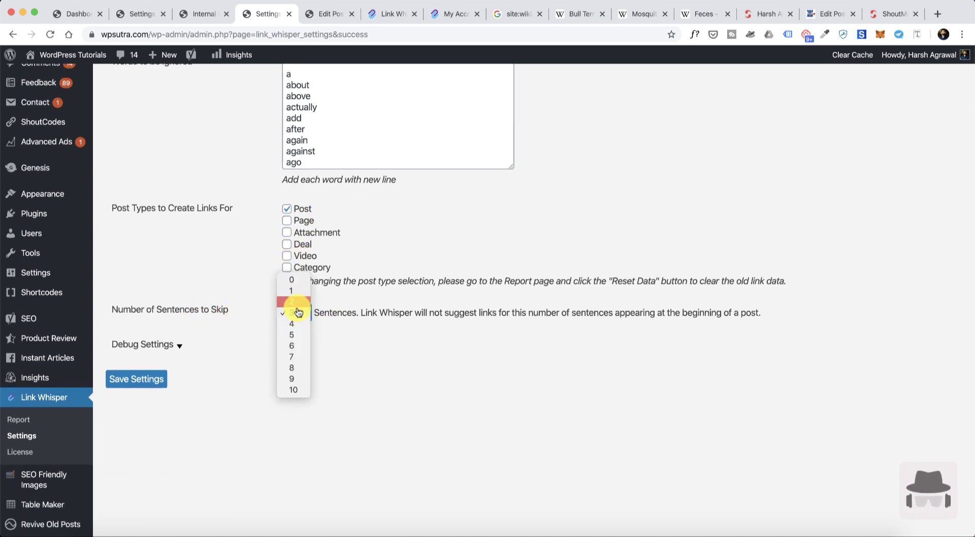
click(297, 289)
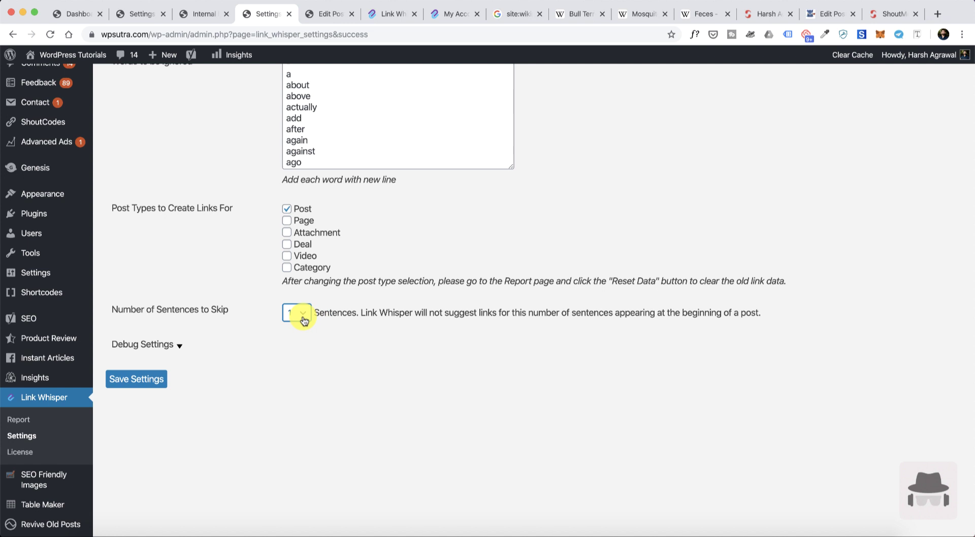
click(302, 317)
click(298, 314)
click(142, 379)
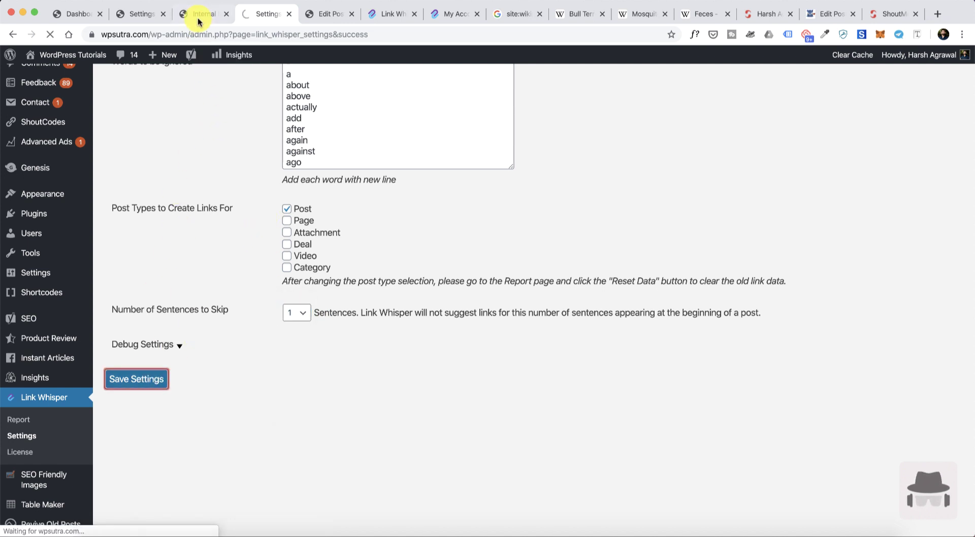
Step: Open the Link Whisper internal links report in a new tab and look over its inbound and outbound link columns
scroll(196, 294, down, 5)
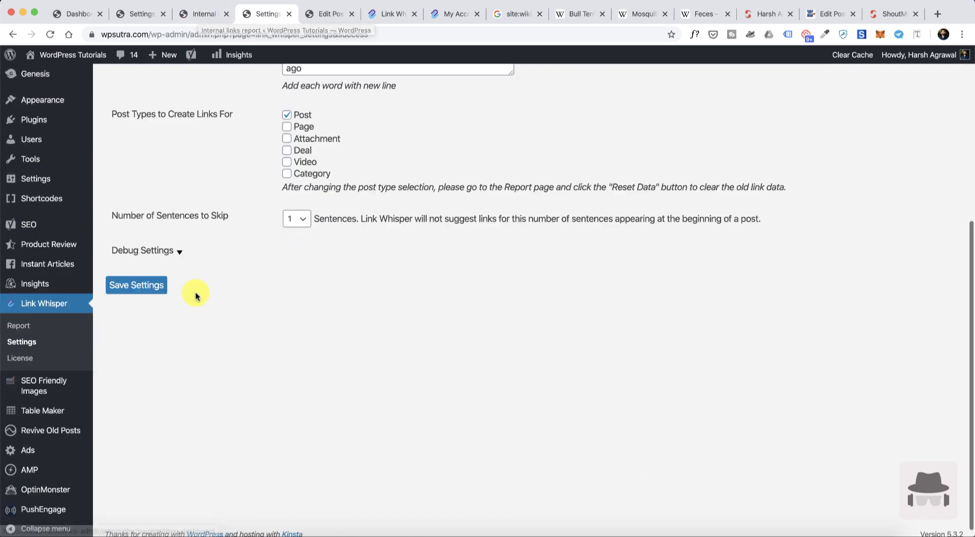
super+click(22, 322)
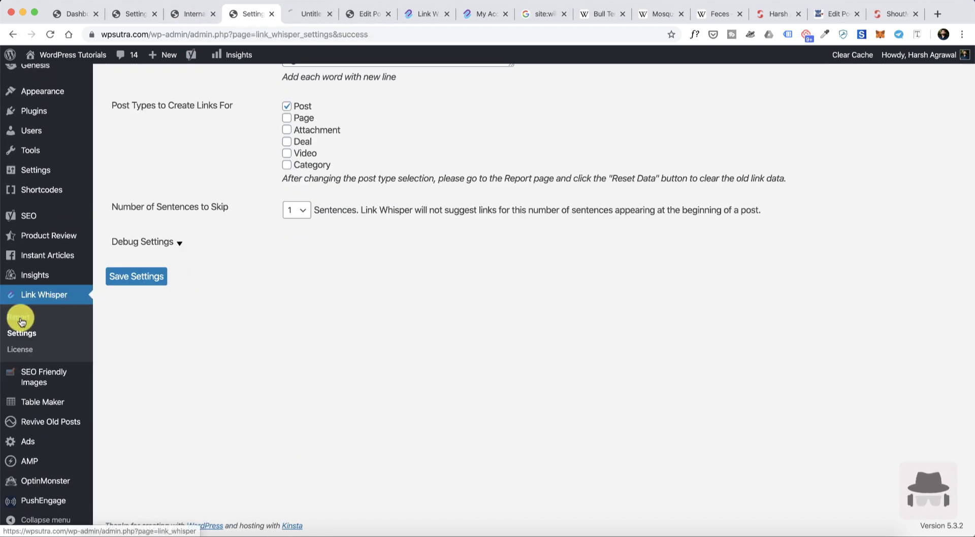
click(302, 16)
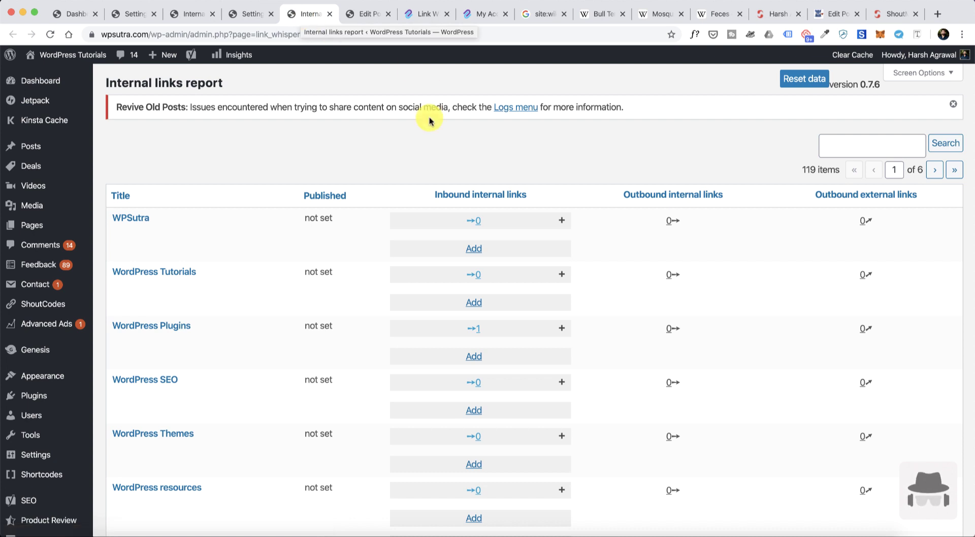
scroll(436, 144, down, 1)
scroll(436, 143, down, 1)
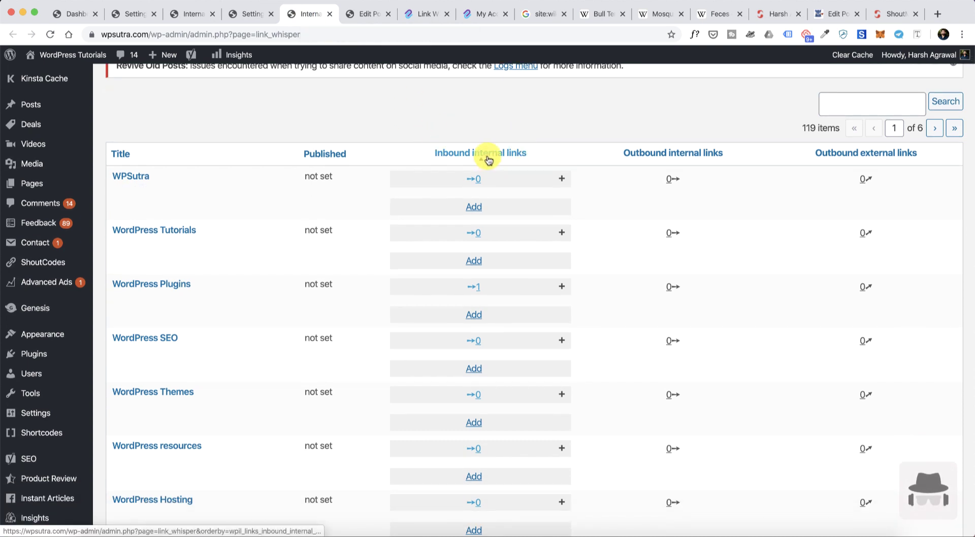
mouse_move(148, 176)
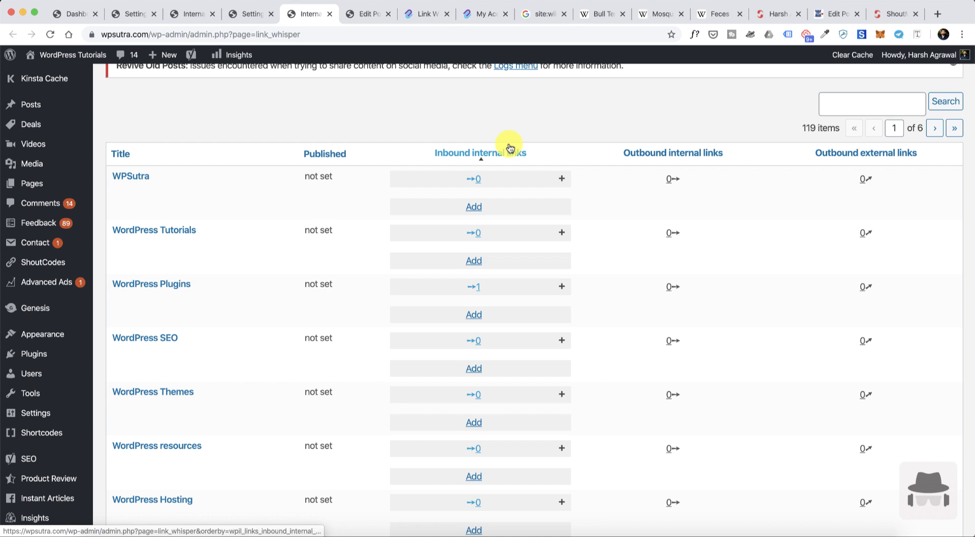
scroll(468, 206, down, 1)
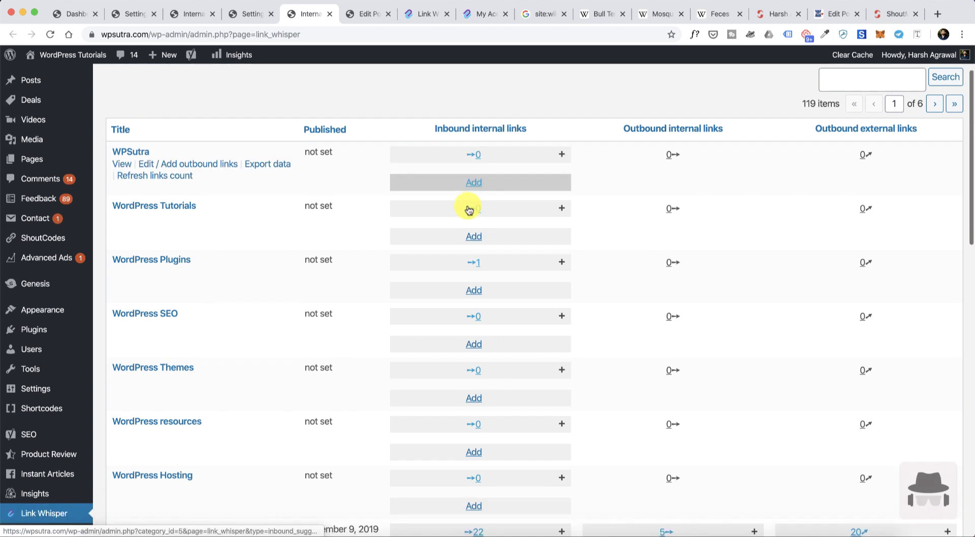
Step: Sort the internal links report by inbound internal links in ascending order and look through the listed posts
click(474, 128)
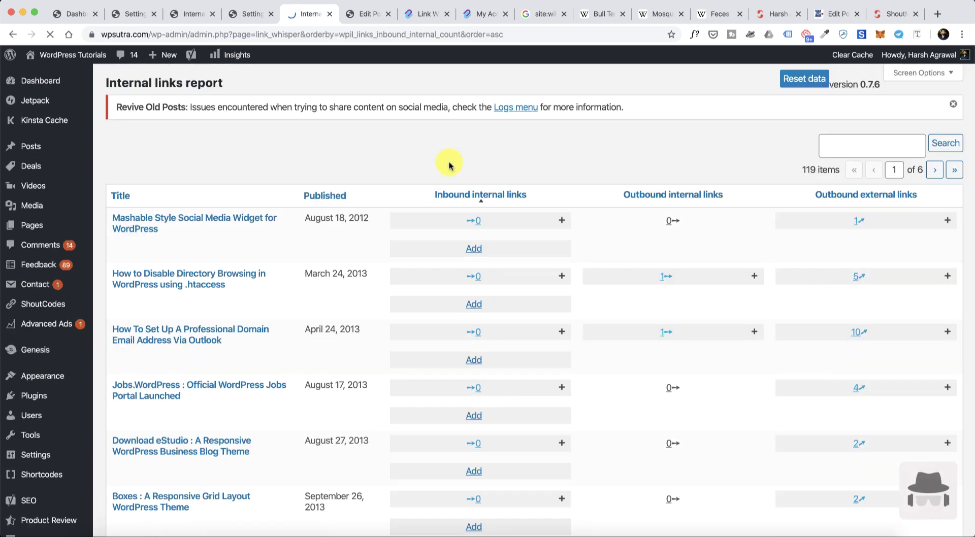
scroll(436, 183, down, 3)
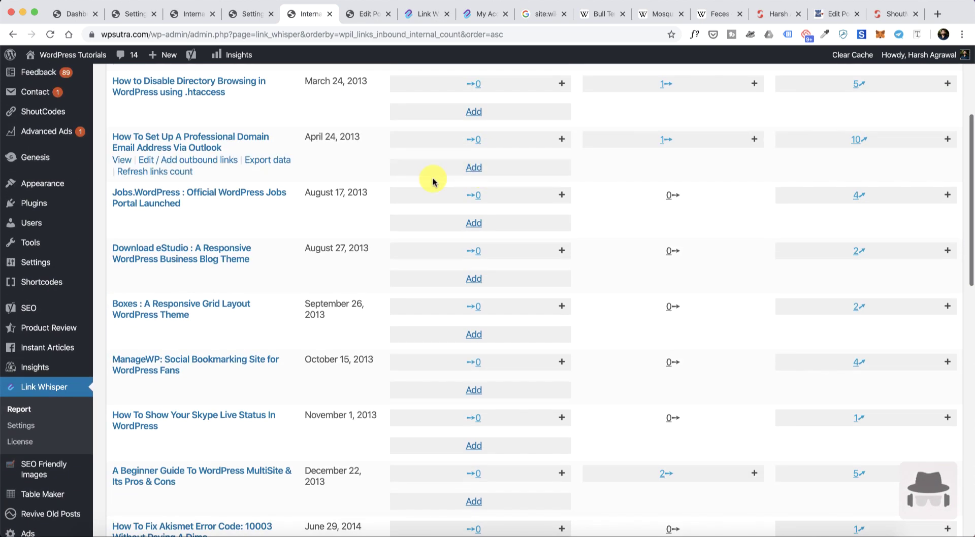
scroll(254, 191, down, 2)
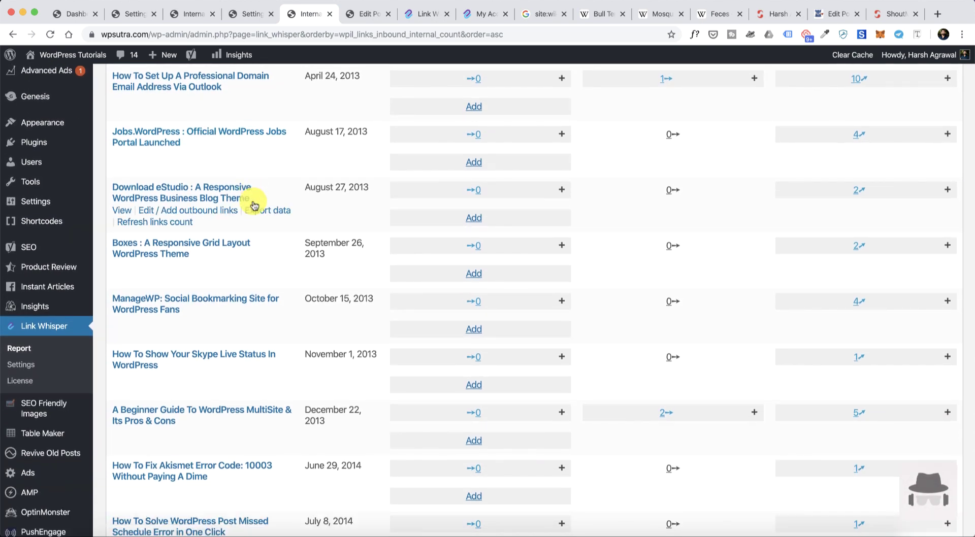
Step: Open the inbound link suggestions for the post "Boxes : A Responsive Grid Layout WordPress Theme" and look over the suggested phrases
click(504, 270)
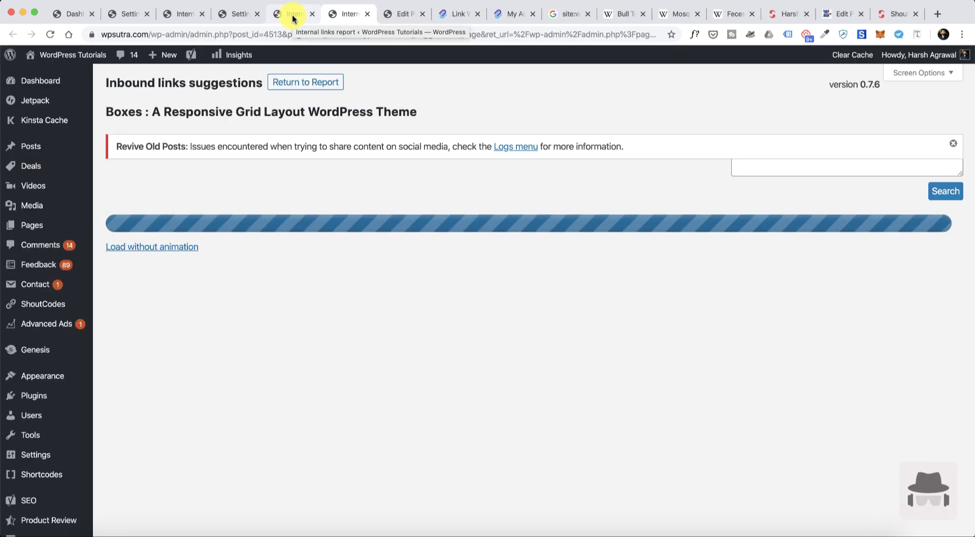
scroll(342, 179, down, 2)
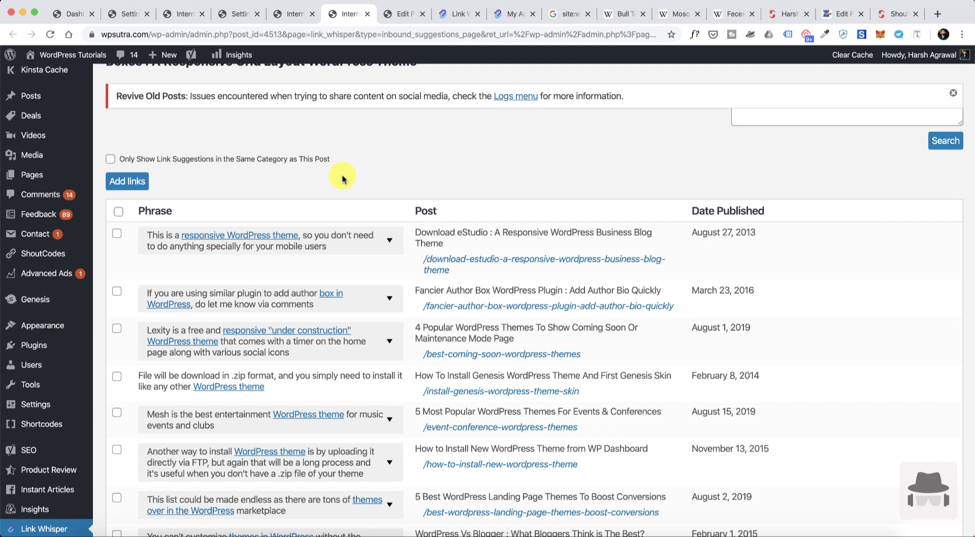
scroll(342, 175, down, 1)
scroll(182, 196, up, 2)
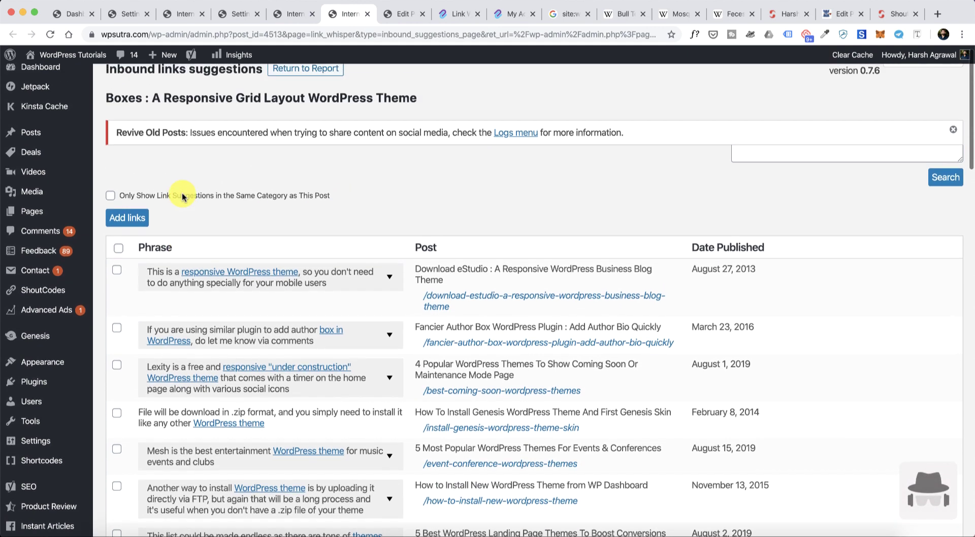
scroll(180, 229, down, 1)
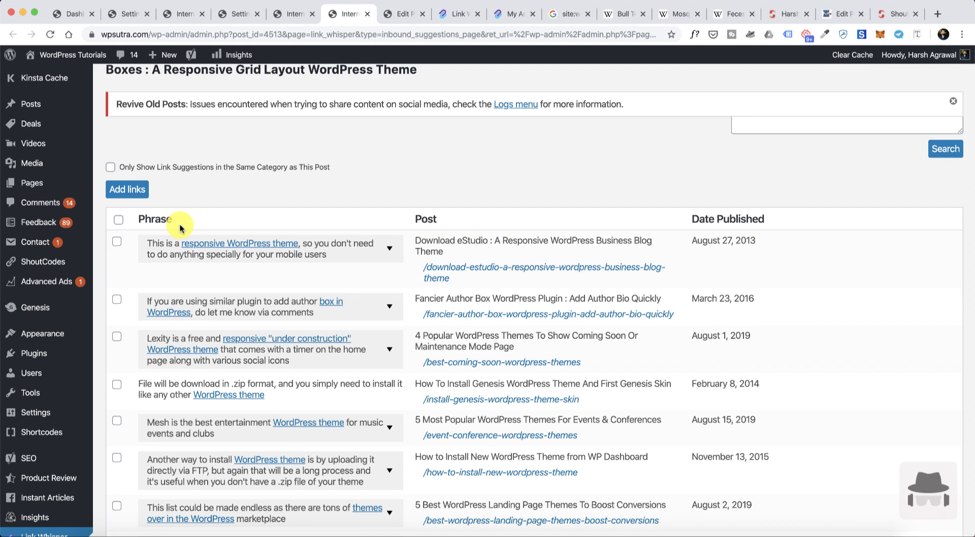
Step: Look through the inbound link suggestions for the post "How to Update WordPress Blog without Breaking a Bone"
click(363, 15)
scroll(283, 183, up, 2)
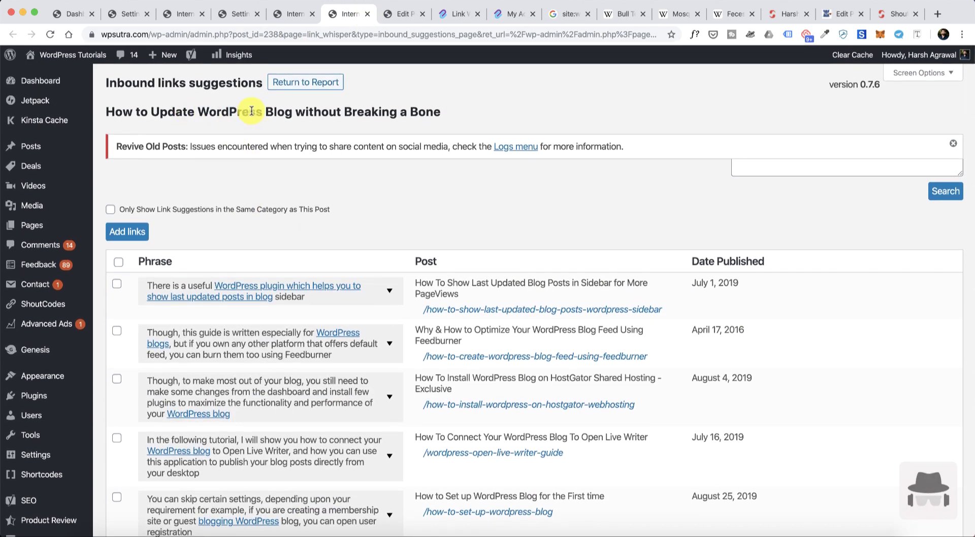
scroll(259, 165, down, 10)
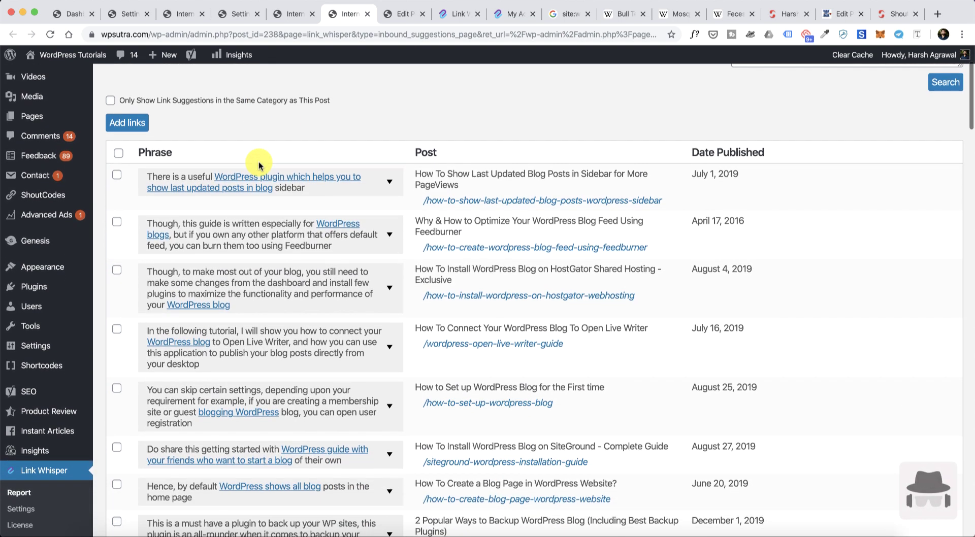
scroll(256, 243, down, 5)
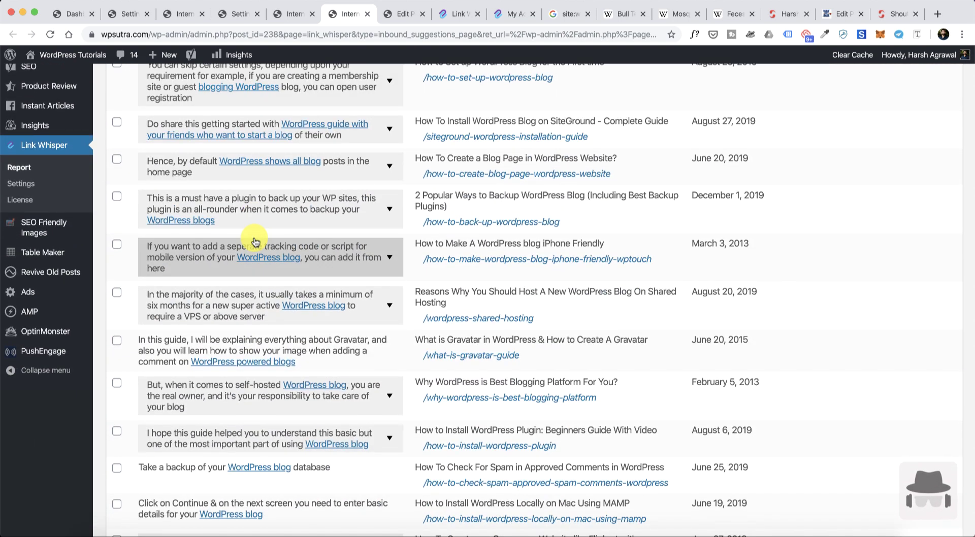
Step: Find "update" on the page and select the suggestions with anchors "blogs to keep them updated", "update of my WordPress blog" and "blog updates"
key(super+f)
text(update)
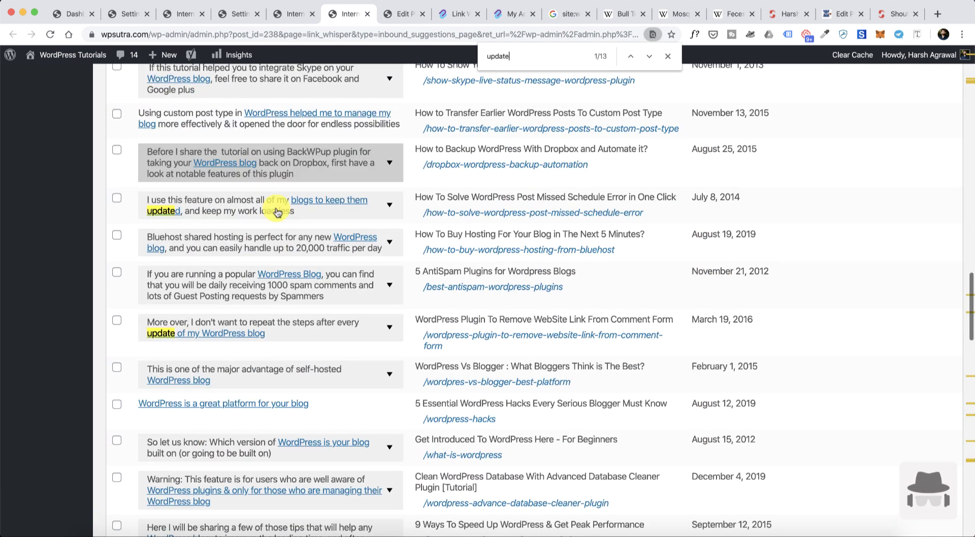
click(116, 200)
scroll(201, 213, down, 3)
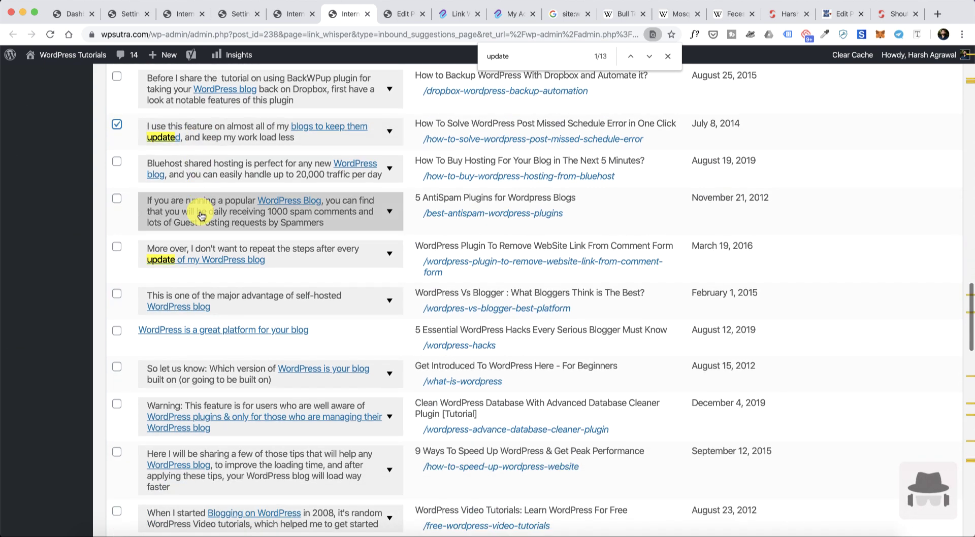
click(117, 247)
scroll(172, 288, down, 10)
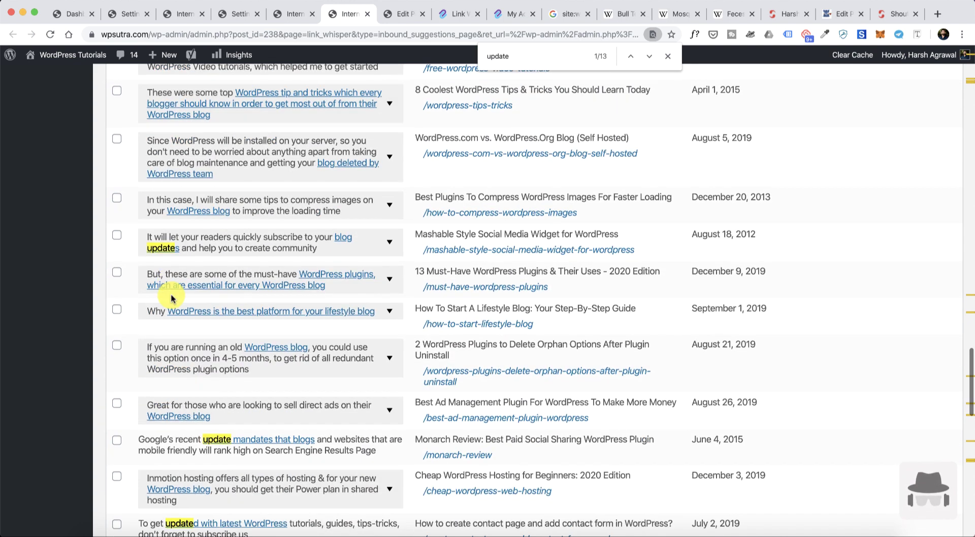
click(249, 254)
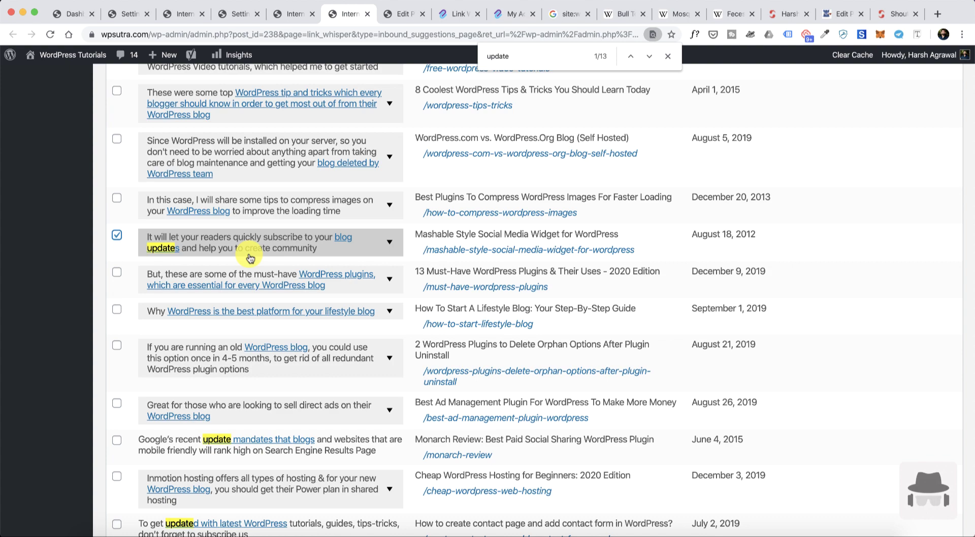
Step: Check the remaining "update" matches and add the selected inbound links to the post
scroll(250, 258, down, 10)
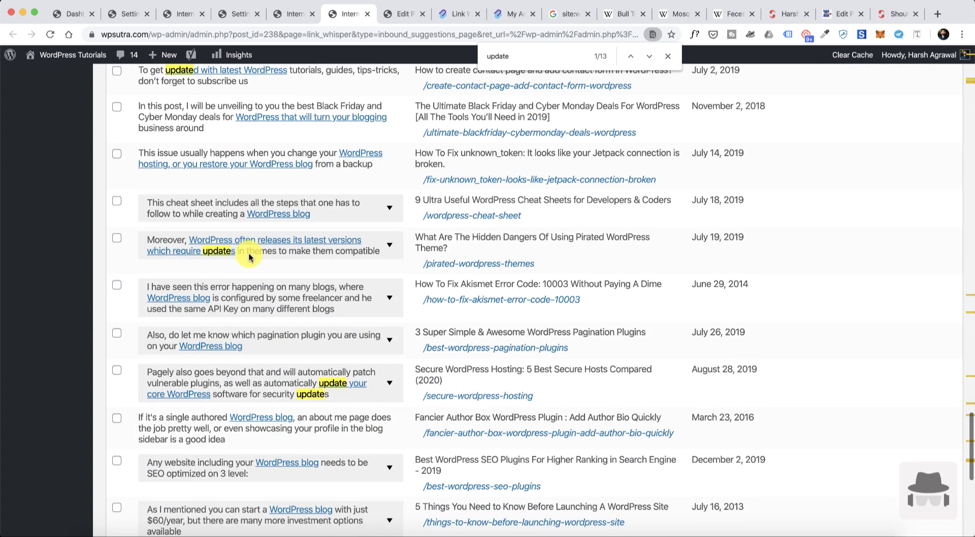
scroll(203, 238, down, 5)
scroll(178, 224, up, 20)
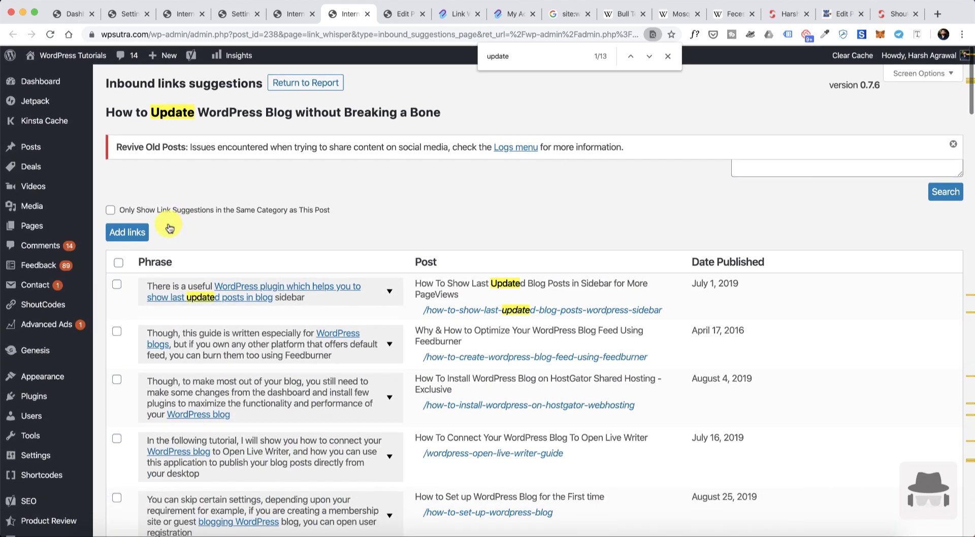
click(131, 234)
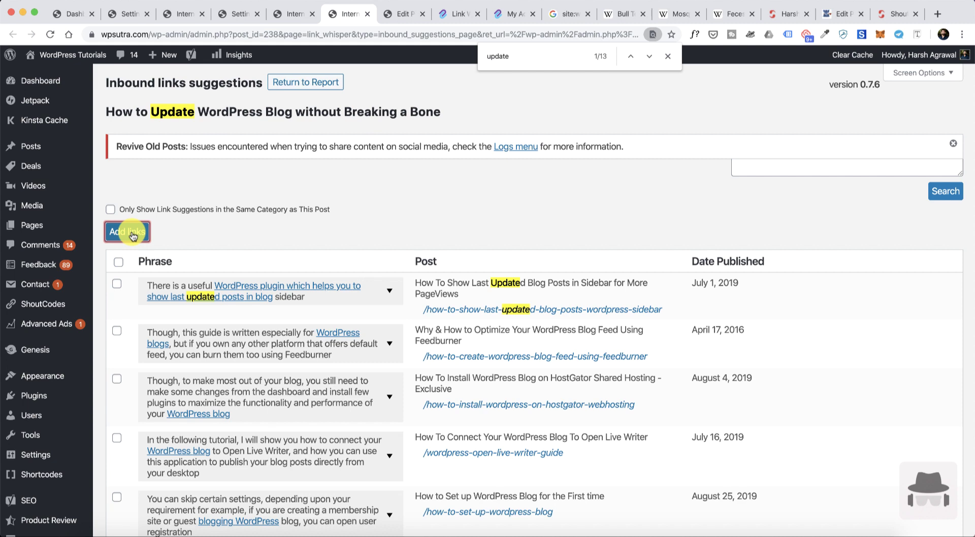
Step: Return to the internal links report and sort it ascending by outbound internal links, then by outbound external links
click(288, 14)
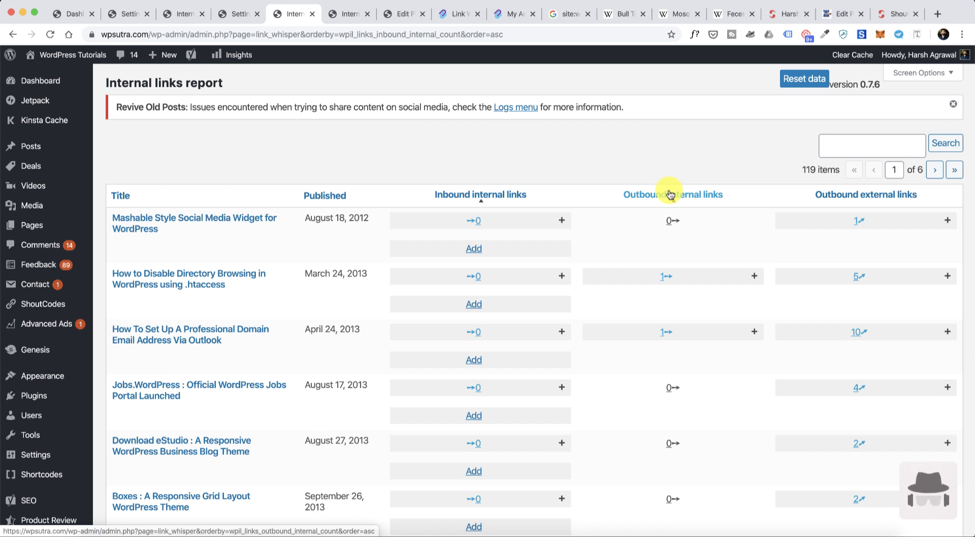
click(671, 194)
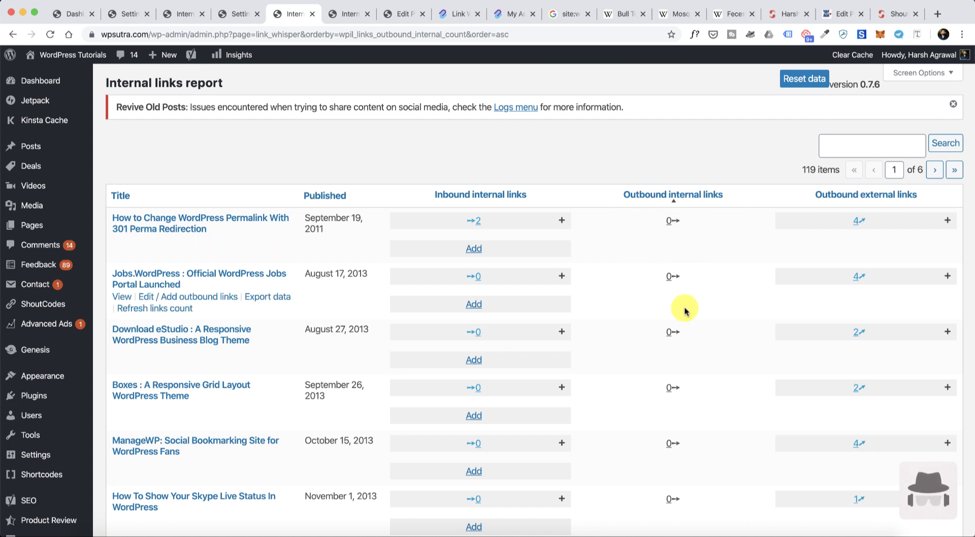
scroll(670, 325, down, 1)
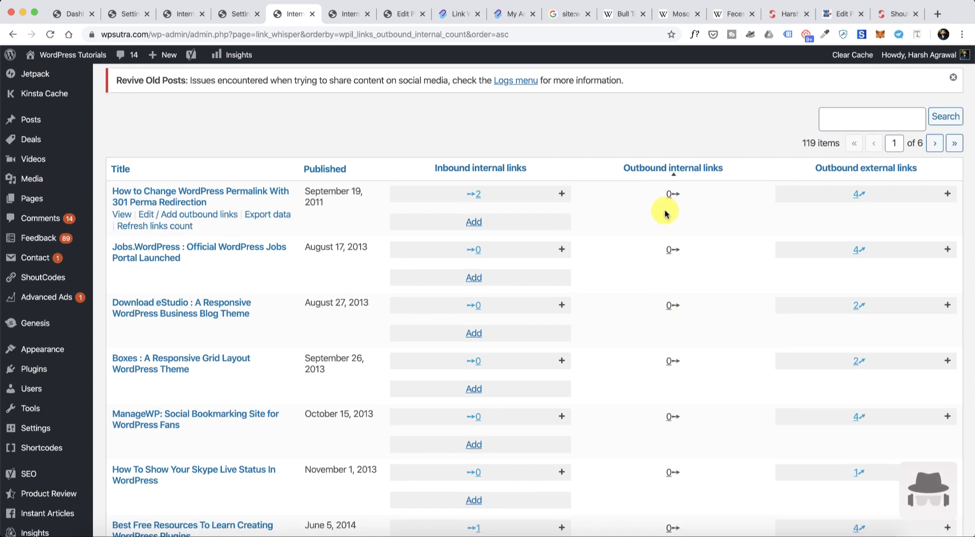
click(846, 169)
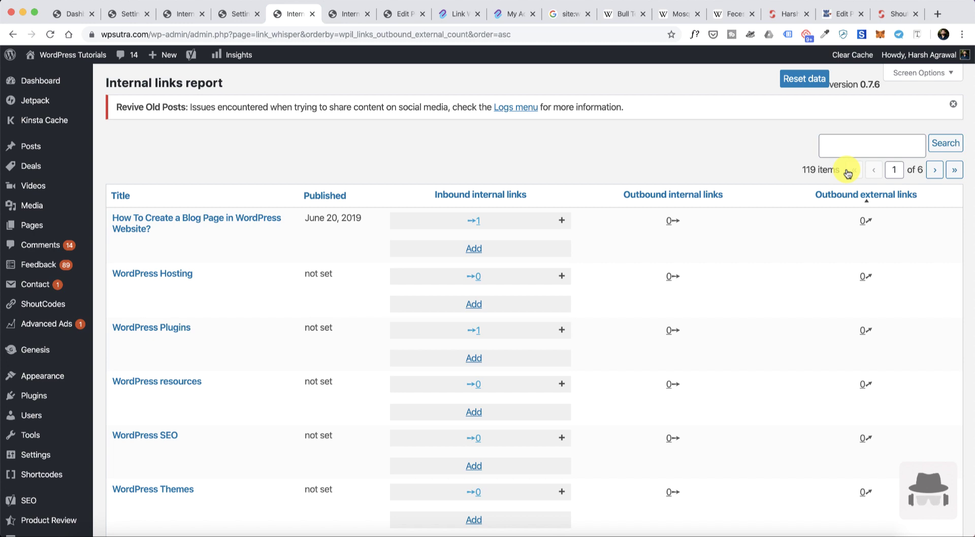
Step: Search Google for "outbound link SEO" in a new tab and open the ShoutMeLoud article on outbound links
key(ctrl+t)
text(c)
key(BackSpace)
key(BackSpace)
text(outbo)
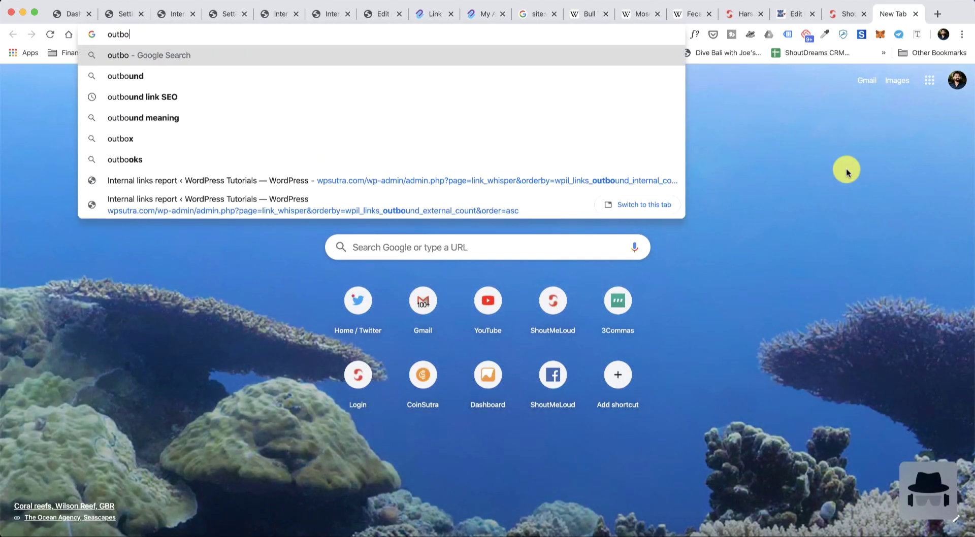
text(und link SEO)
key(Return)
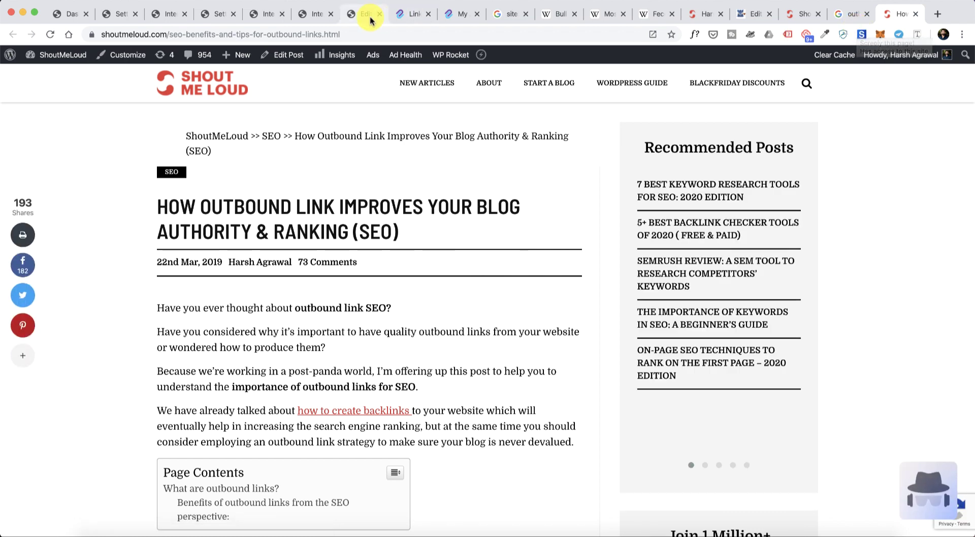
Step: Switch to the ShoutMeLoud editor for the "My Blogging Journey So Far" post and reload the page
click(354, 16)
click(259, 16)
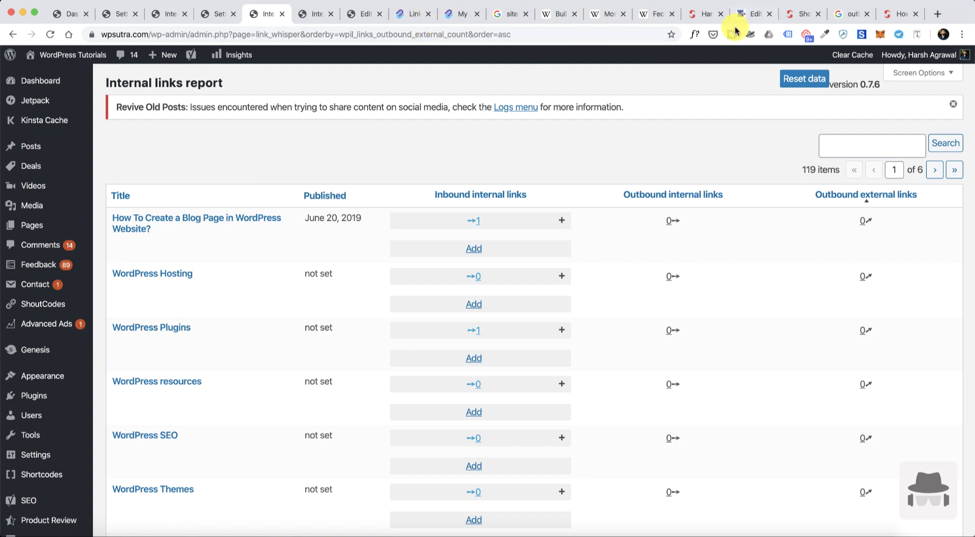
click(747, 15)
scroll(423, 158, up, 20)
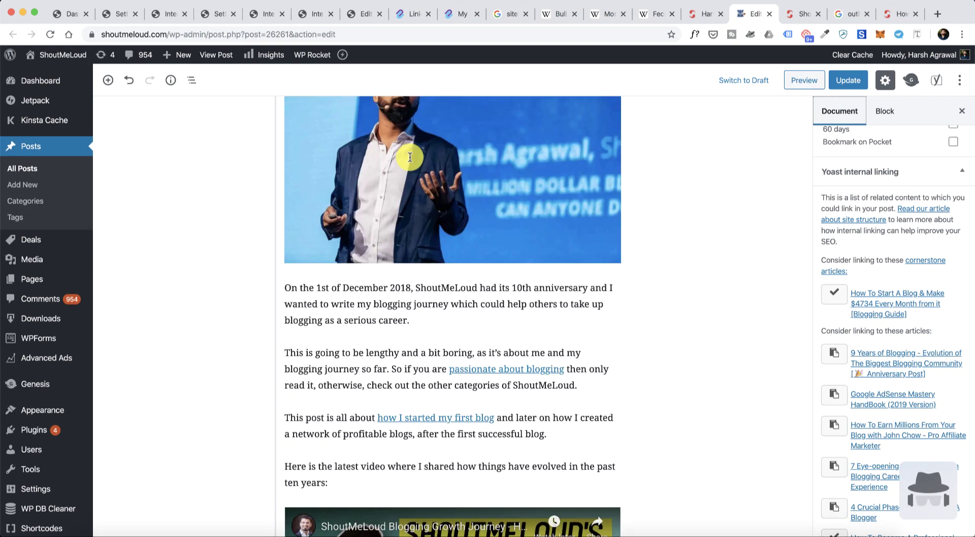
click(50, 34)
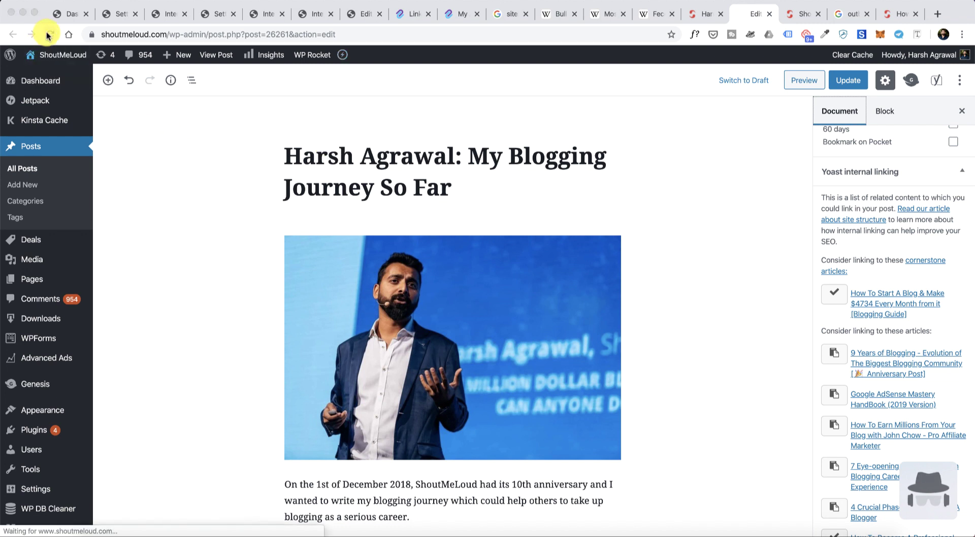
click(576, 183)
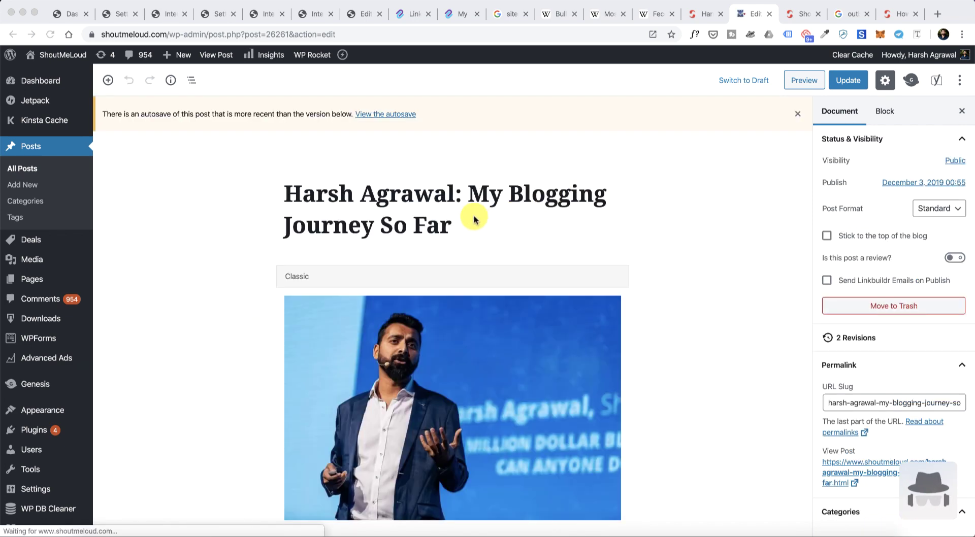
click(213, 14)
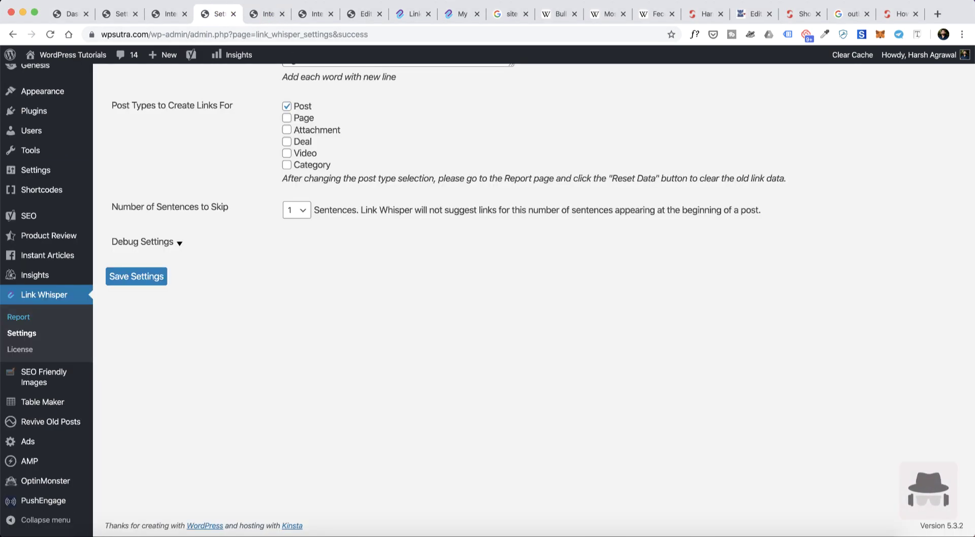
click(752, 15)
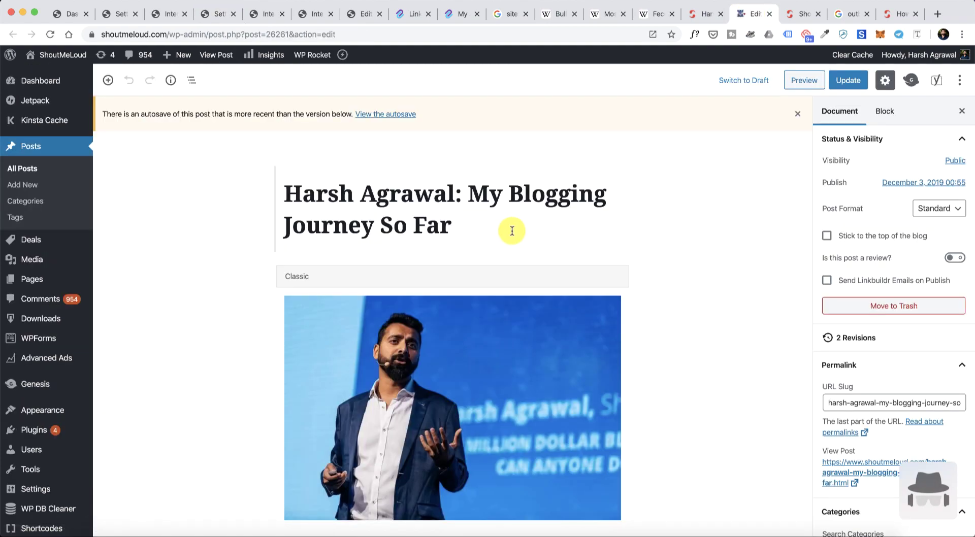
Step: Find the Link Whisper Suggested Links section beneath the post content in the editor
scroll(512, 231, down, 3)
scroll(512, 231, down, 20)
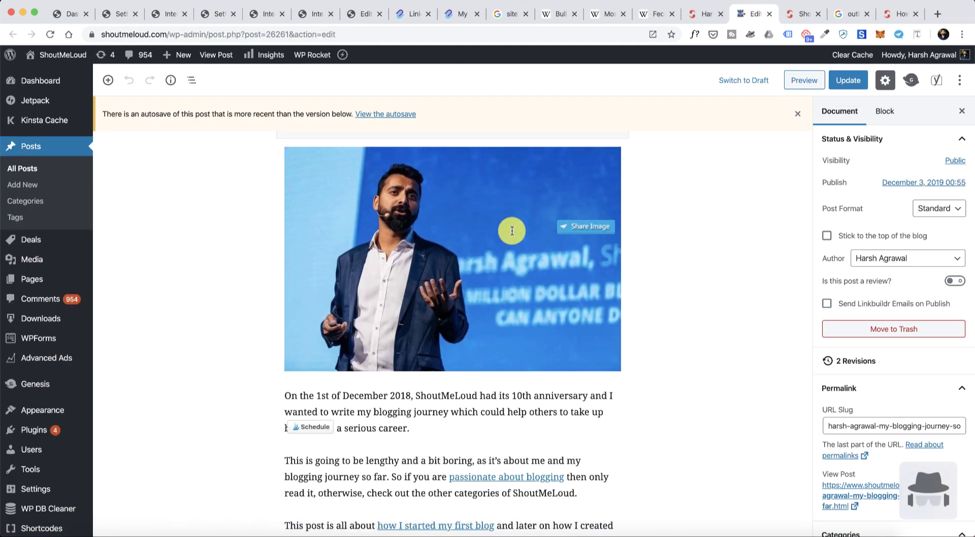
scroll(512, 231, down, 20)
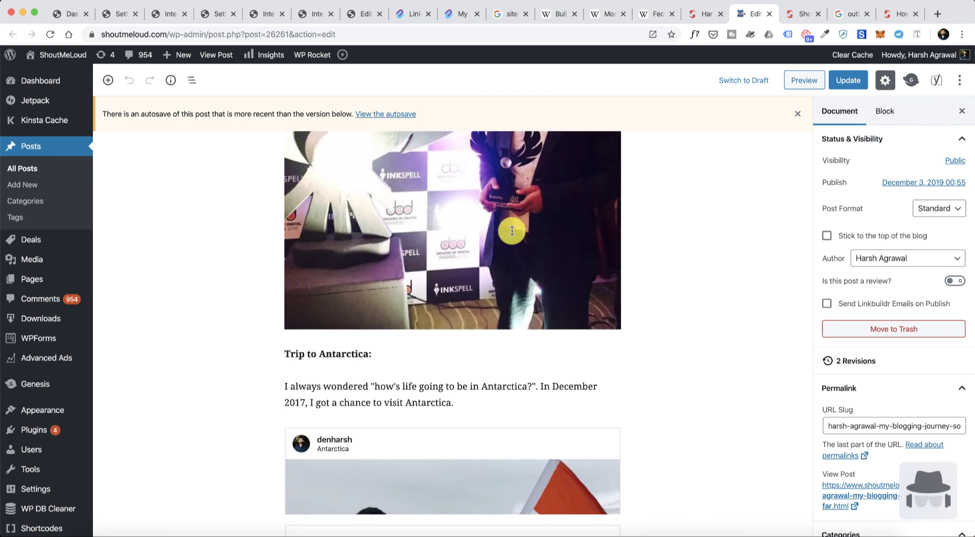
scroll(512, 231, down, 20)
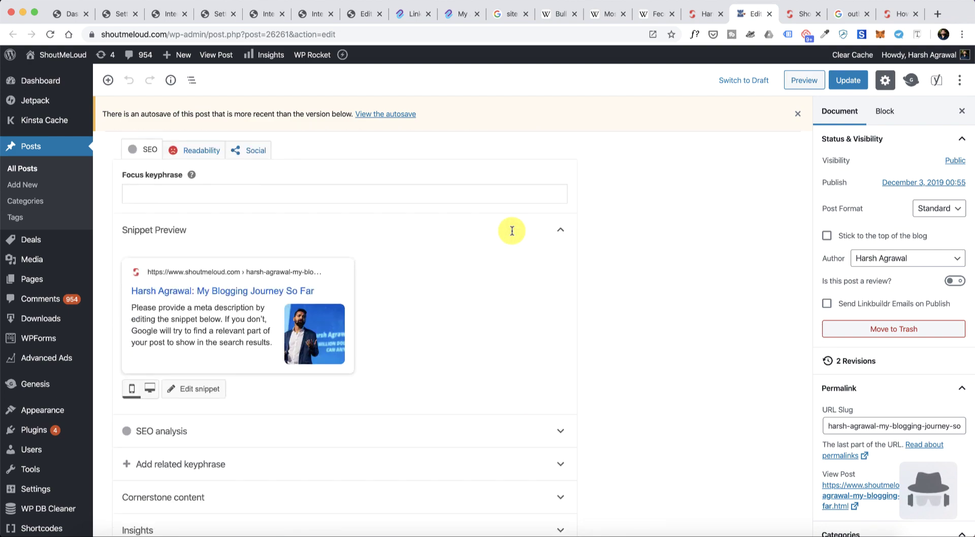
scroll(512, 231, down, 15)
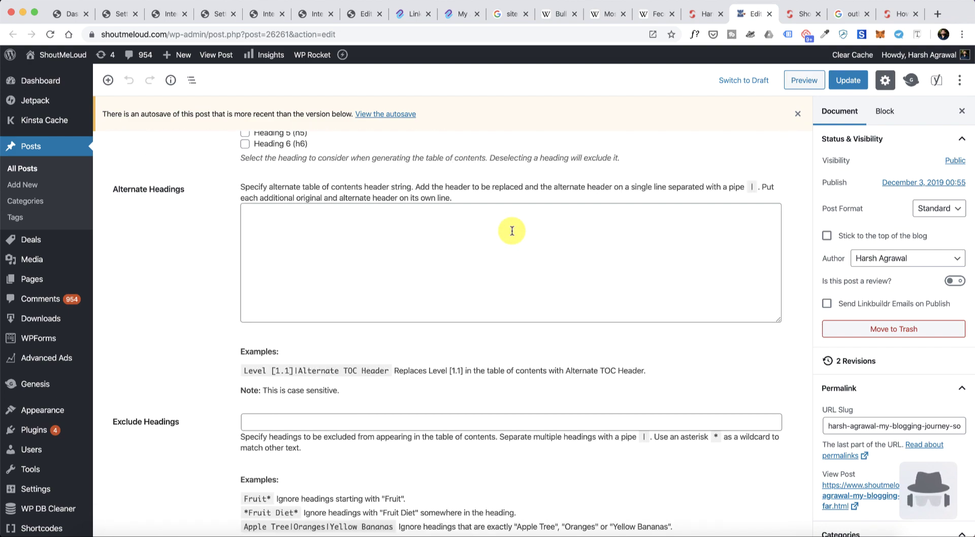
scroll(457, 232, up, 5)
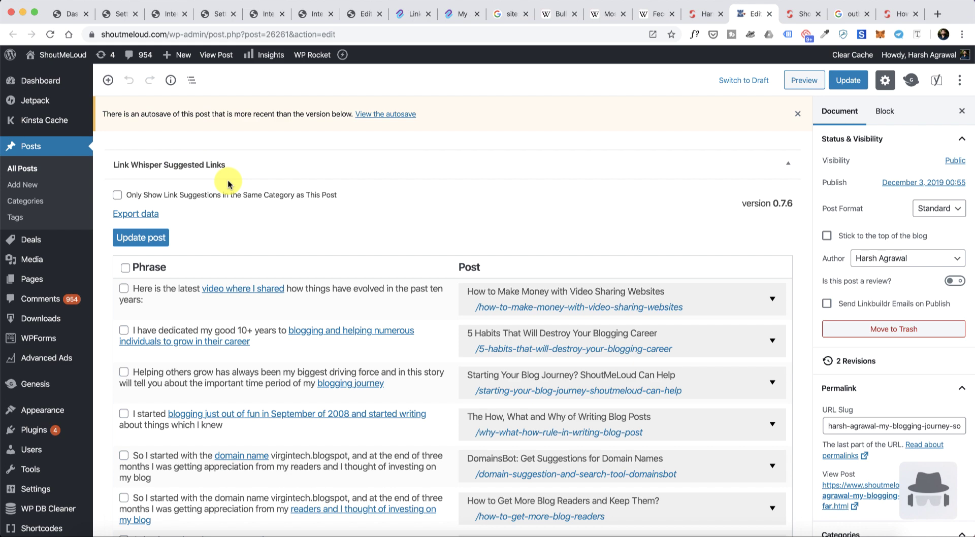
Step: Look through the suggested outbound links and expand the alternative target posts for the "blogging journey" phrase
scroll(267, 198, down, 5)
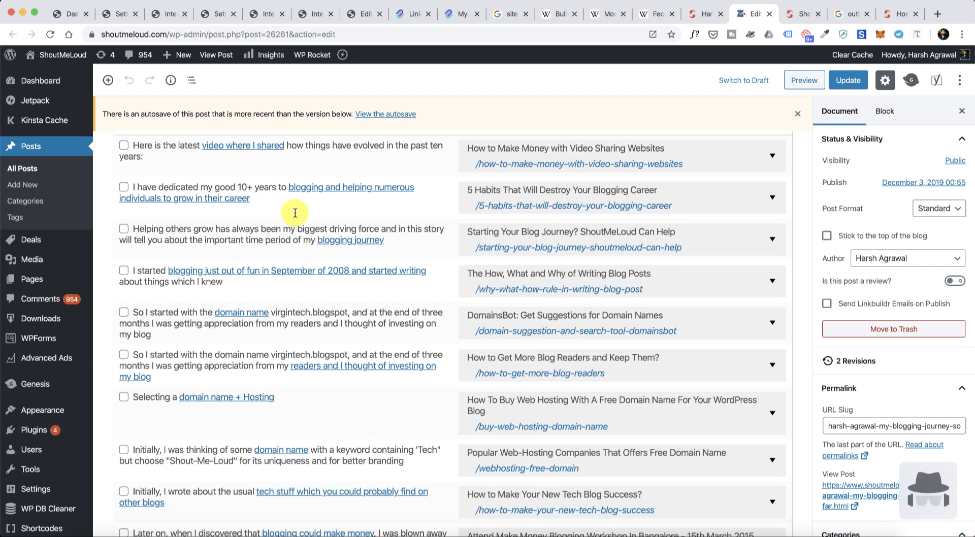
scroll(295, 212, down, 1)
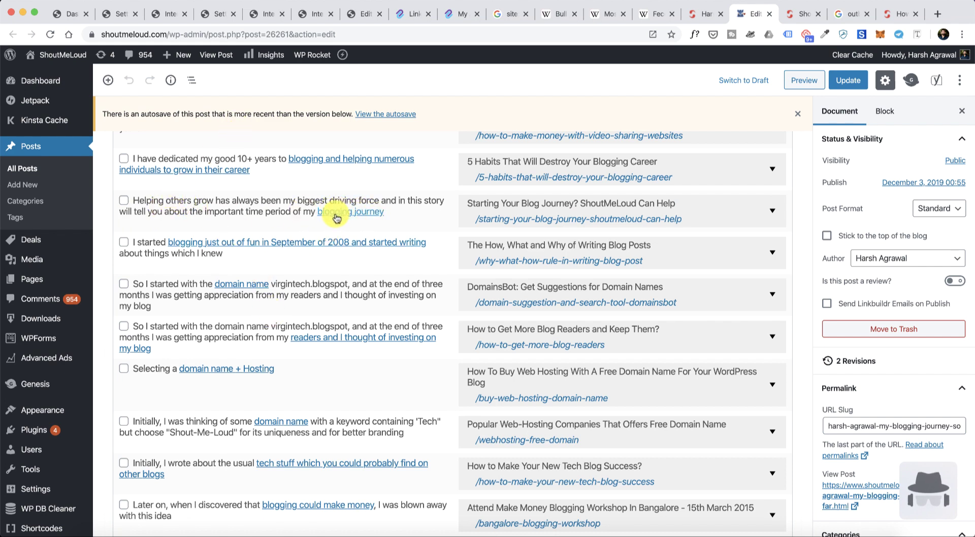
click(761, 215)
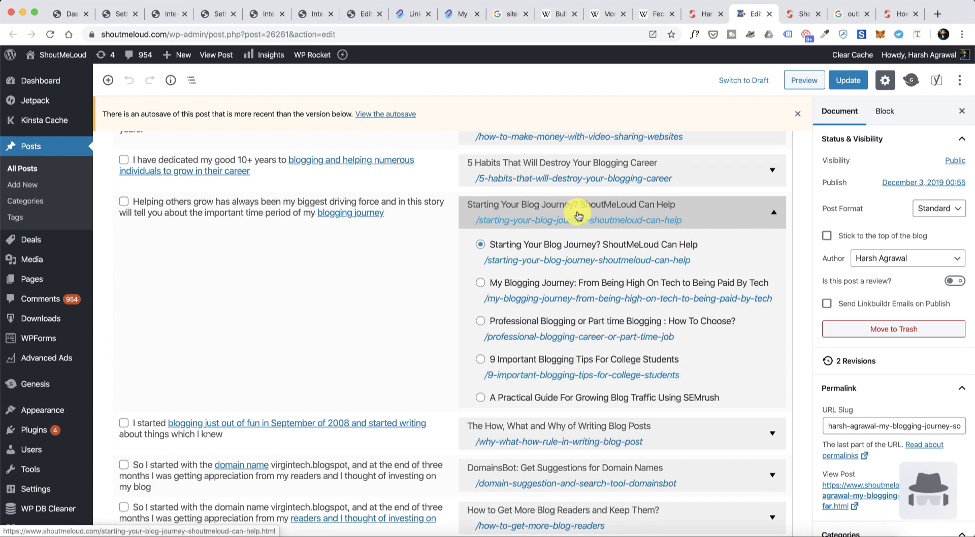
scroll(544, 259, down, 5)
scroll(184, 245, down, 10)
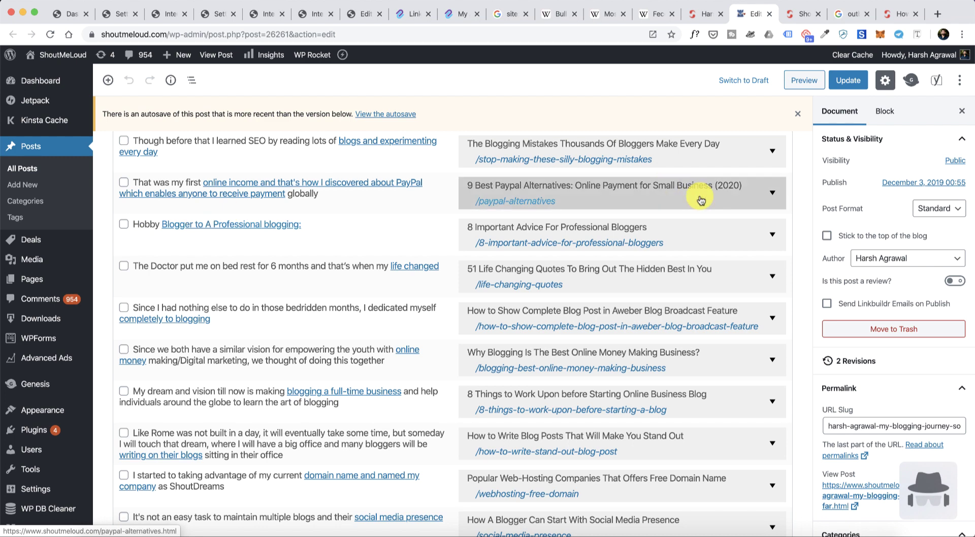
Step: Choose "10 Things to Consider Before Becoming a Professional Blogger" as the target post for the "Hobby Blogger to A Professional blogging:" suggestion
click(766, 233)
scroll(642, 255, down, 1)
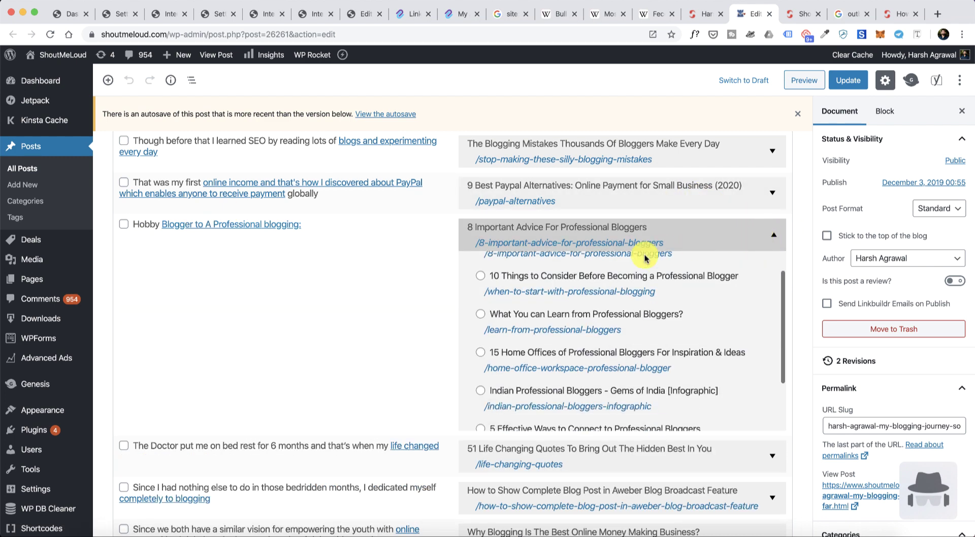
click(480, 277)
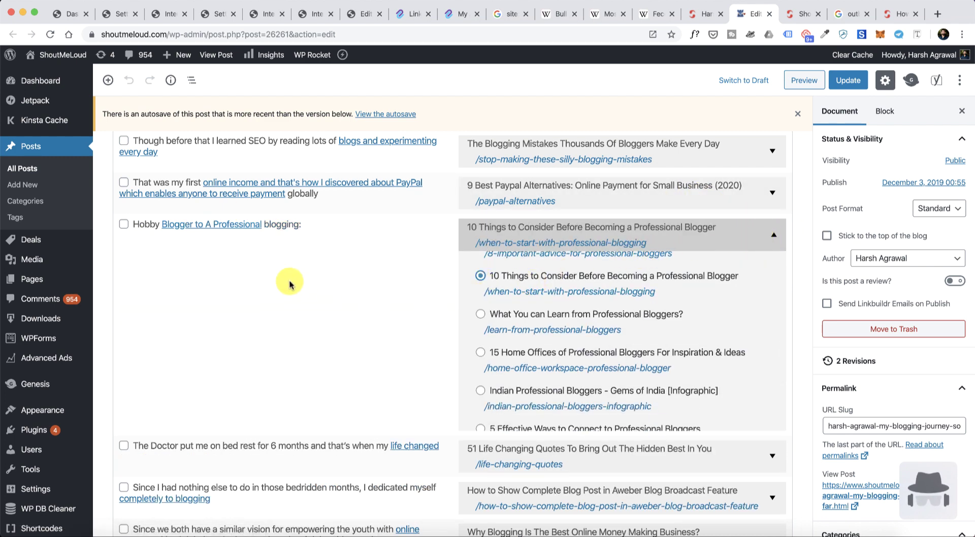
Step: Adjust the anchor text of the "Hobby Blogger to A Professional blogging:" suggestion so only "Professional blogging:" is linked
click(273, 226)
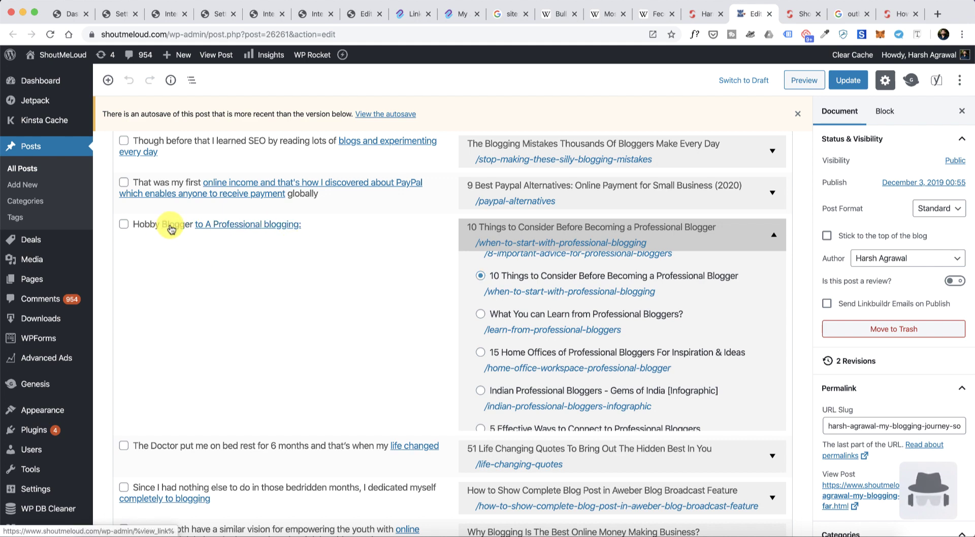
click(201, 226)
click(207, 225)
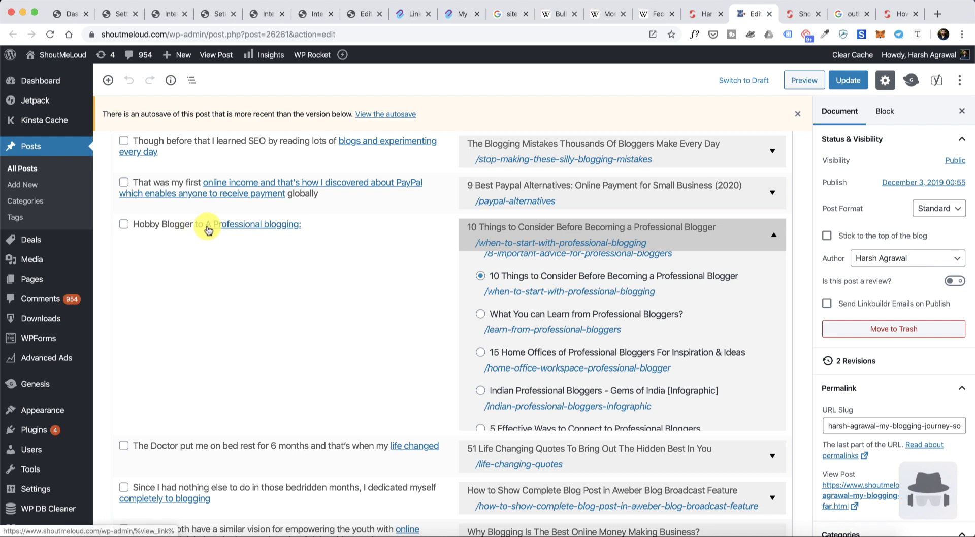
click(146, 225)
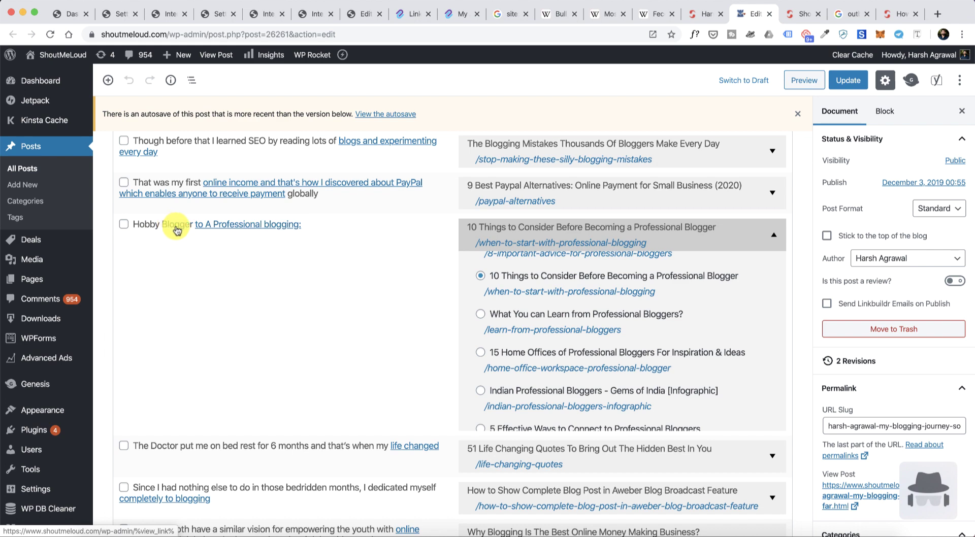
click(207, 226)
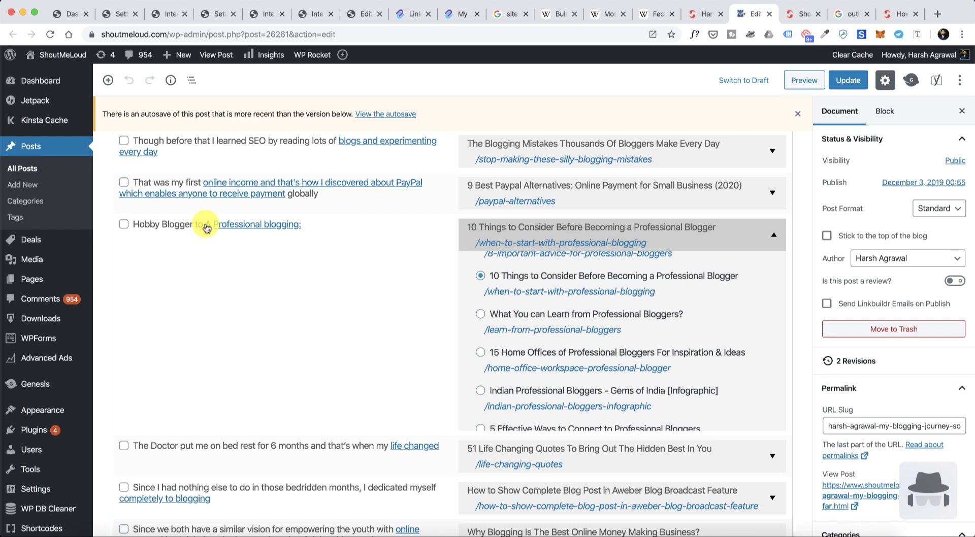
Step: Select the "Professional blogging:" suggestion, update the post to insert the link, and dismiss the confirmation
click(124, 224)
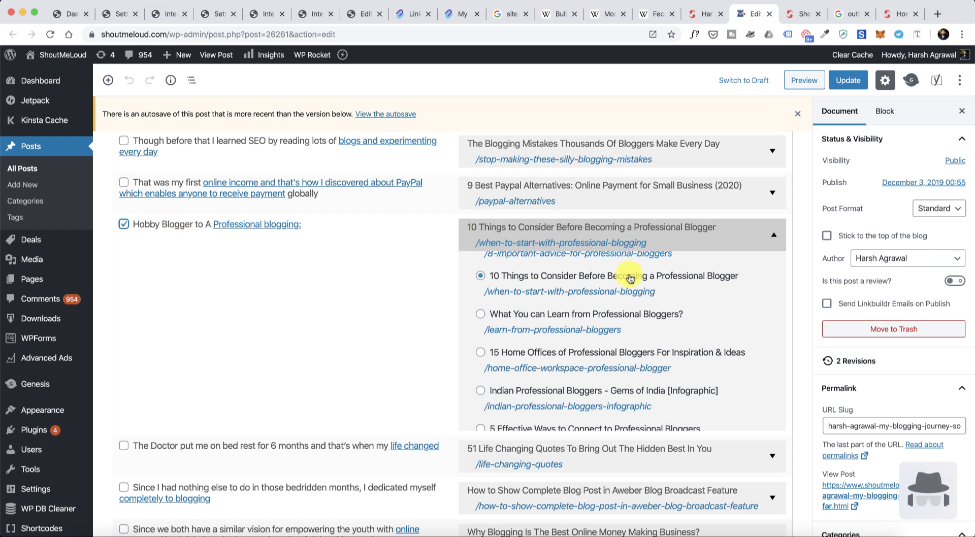
scroll(398, 305, down, 5)
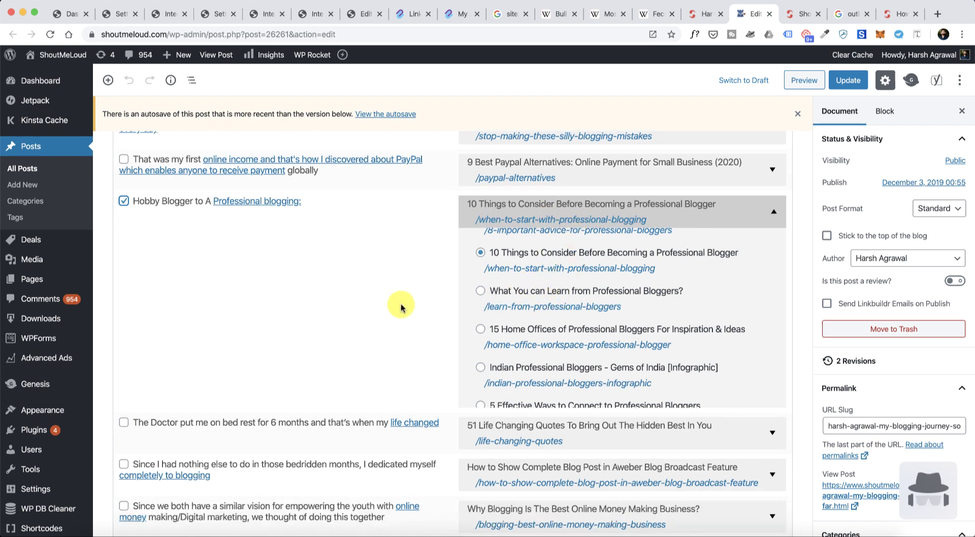
scroll(401, 306, down, 5)
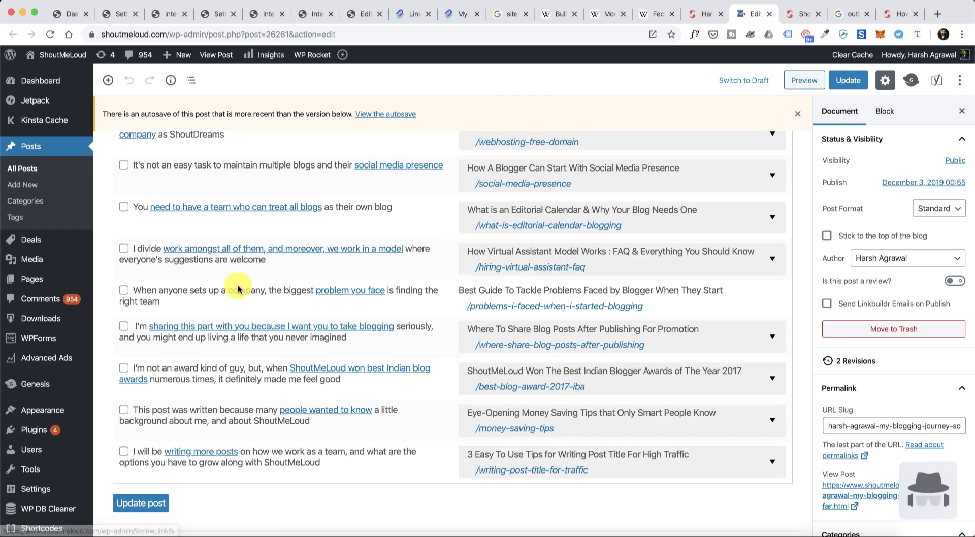
click(137, 504)
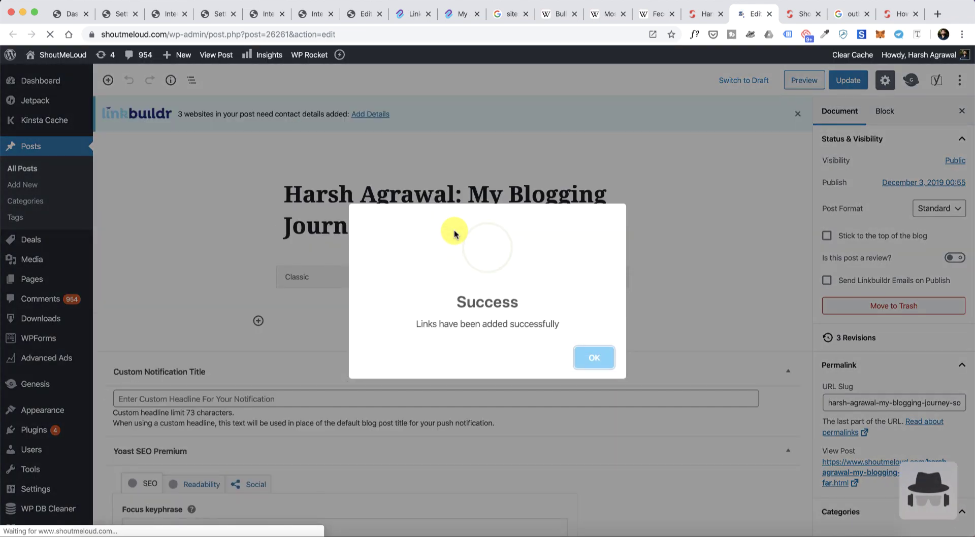
click(593, 357)
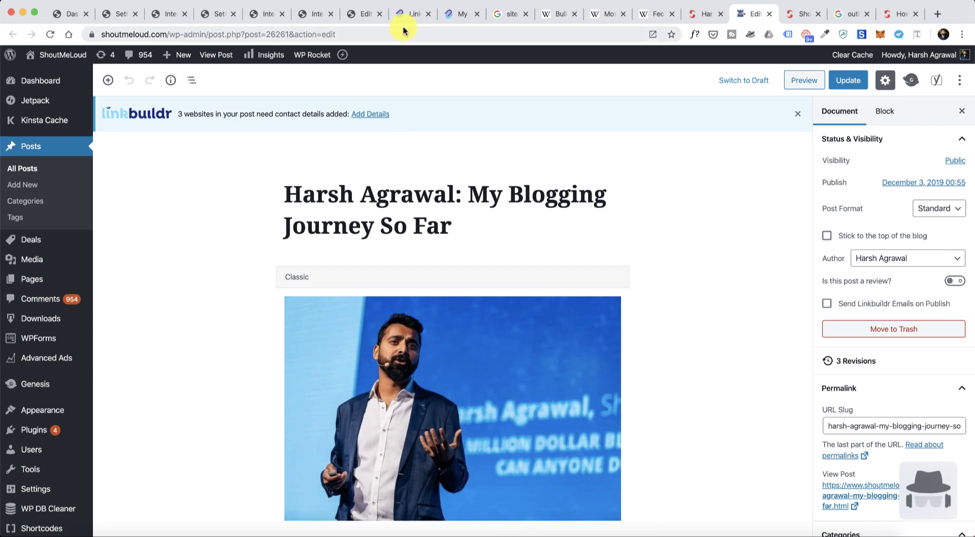
Step: Switch to the Link Whisper website and review its customization features, frequently asked questions and license pricing
click(410, 14)
scroll(421, 213, down, 20)
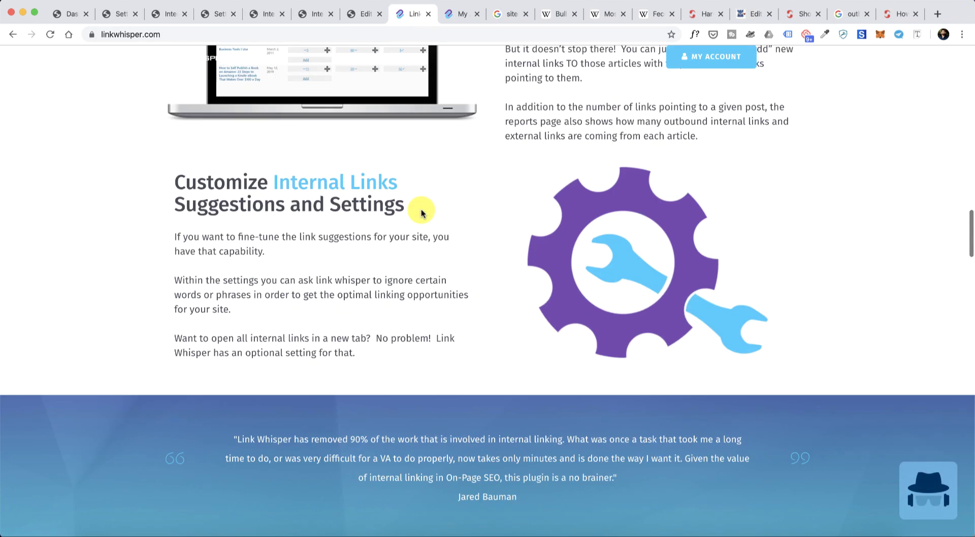
scroll(422, 213, down, 15)
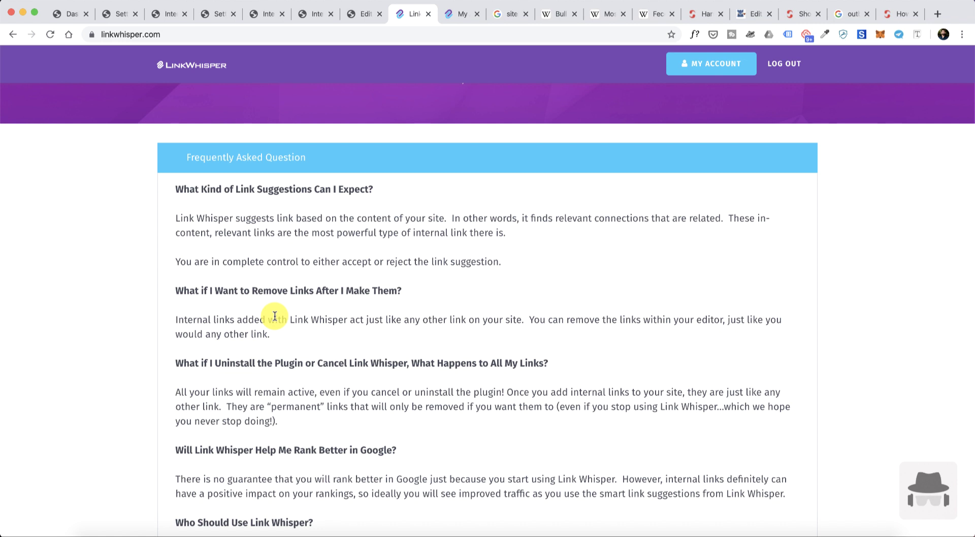
scroll(275, 317, down, 4)
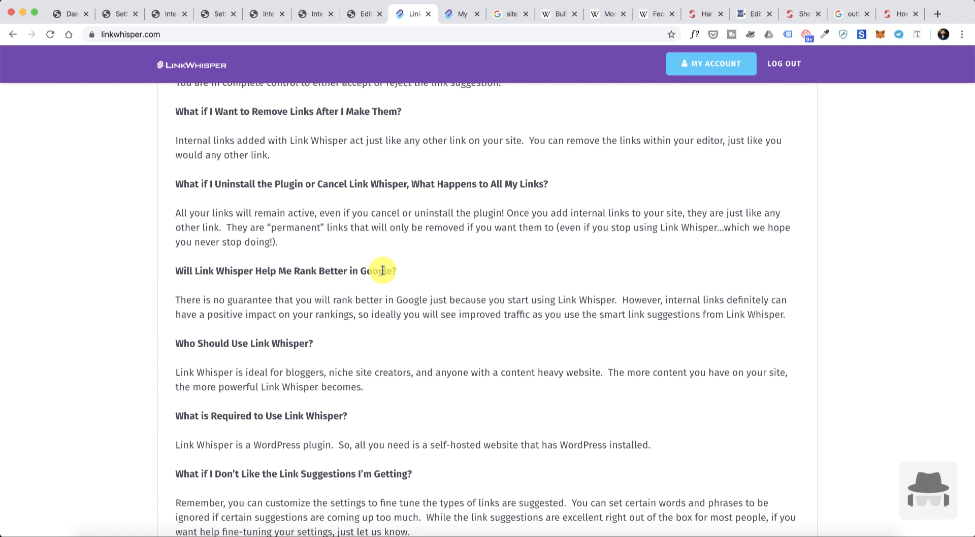
scroll(382, 271, down, 15)
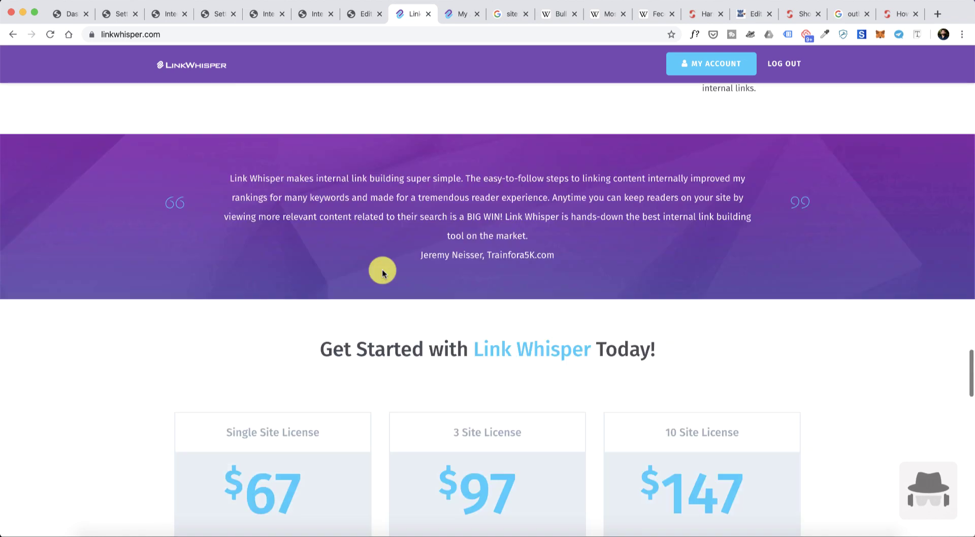
scroll(383, 273, up, 5)
scroll(382, 273, down, 12)
scroll(383, 273, up, 1)
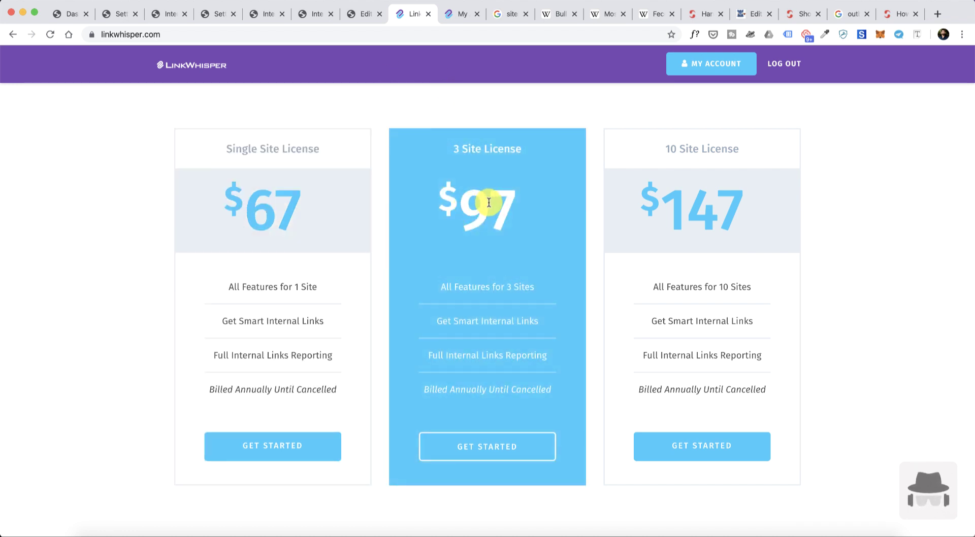
Step: Revisit the WPSutra internal links report and the ShoutMeLoud post editor, ending at the hero section of the Link Whisper homepage
click(263, 19)
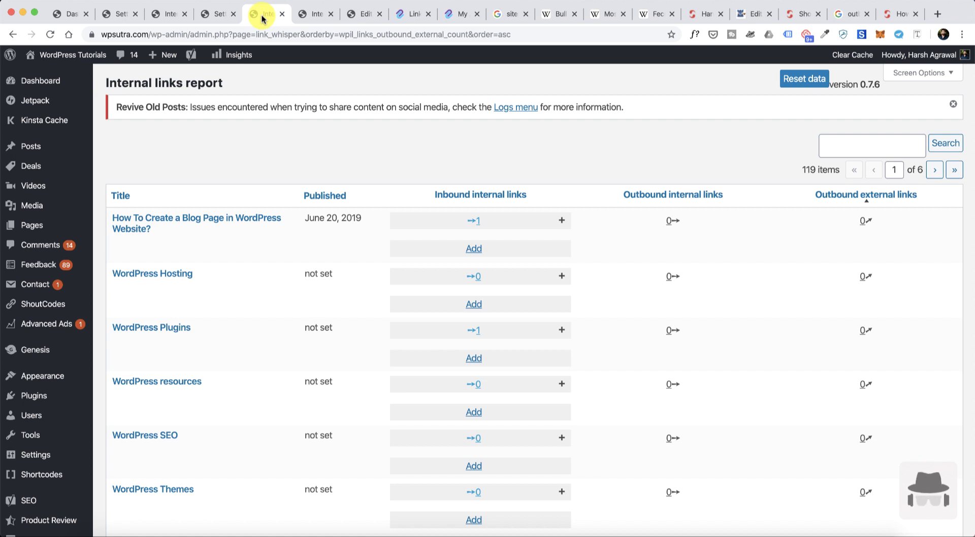
click(758, 15)
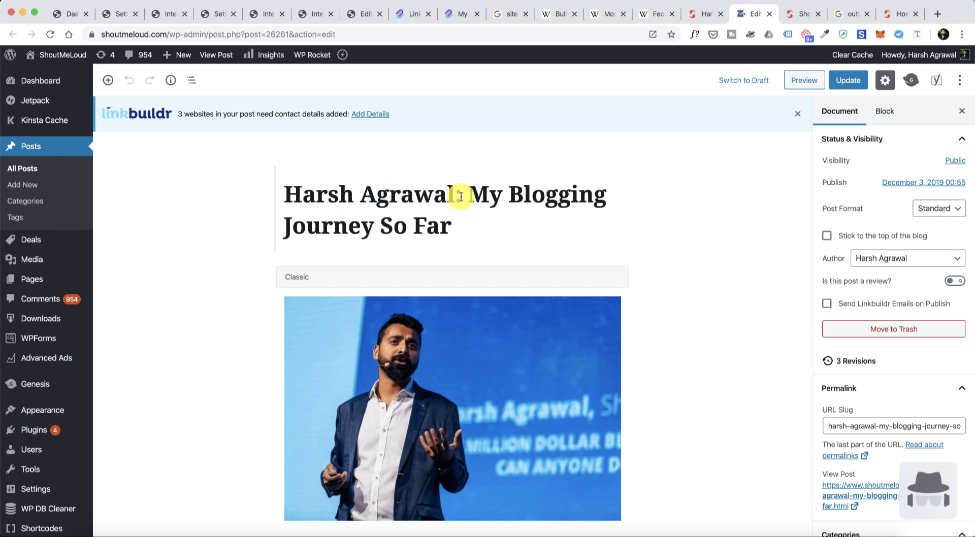
click(409, 14)
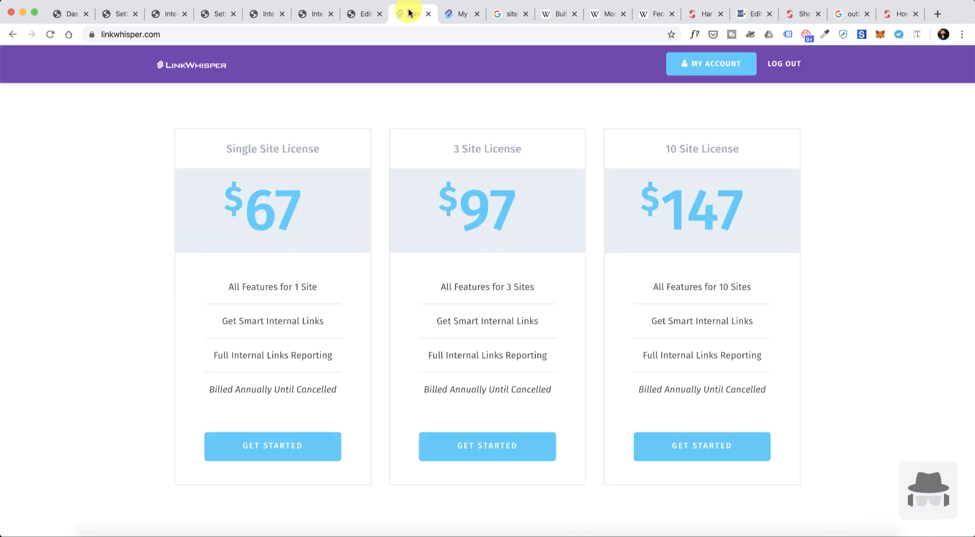
scroll(422, 163, up, 15)
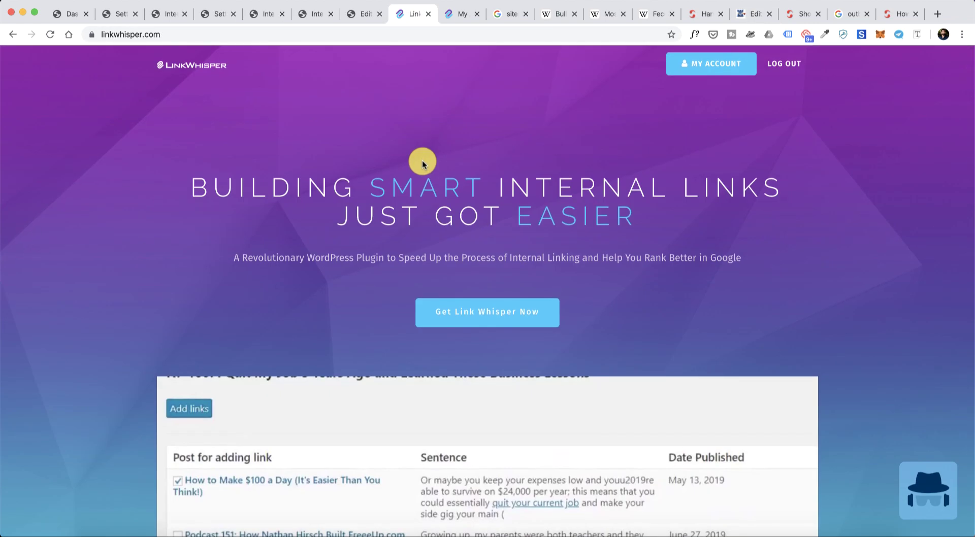